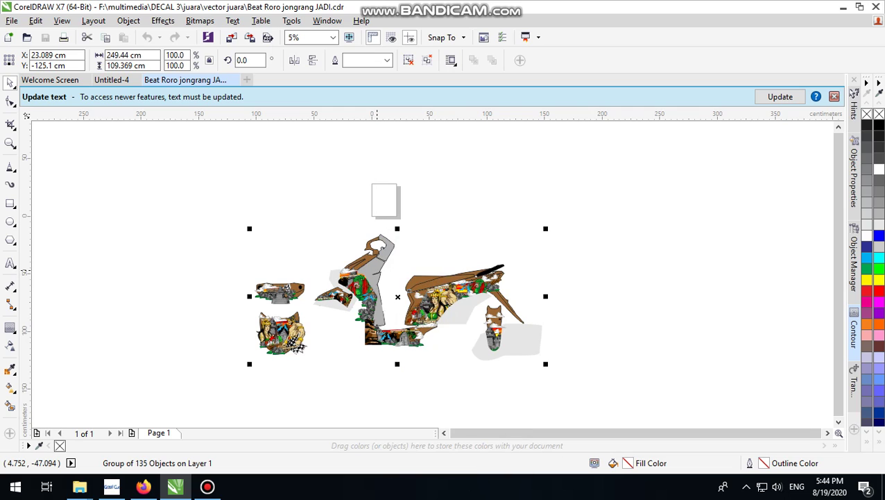
# - Paste the copied motorcycle decal group into the Untitled-4 drawing and move it up beside the page with the car photo
pyautogui.click(113, 84)
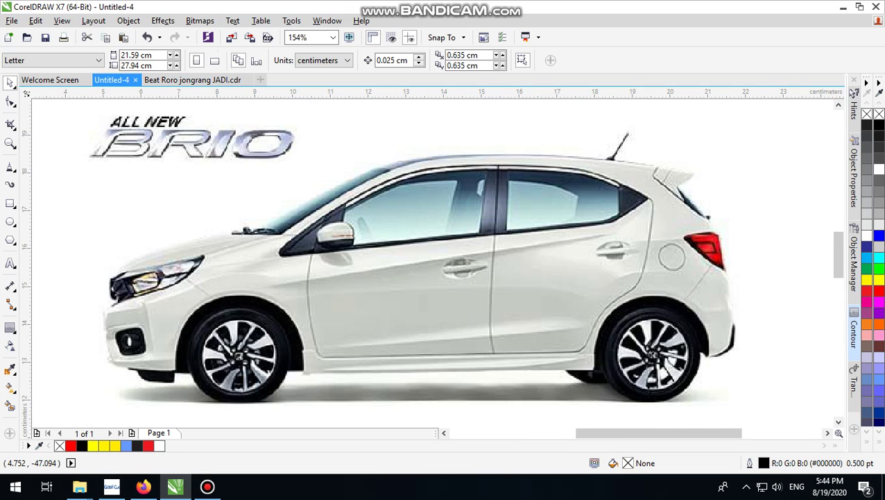
pyautogui.scroll(-2, 383, 252)
pyautogui.rightClick(693, 153)
pyautogui.click(728, 239)
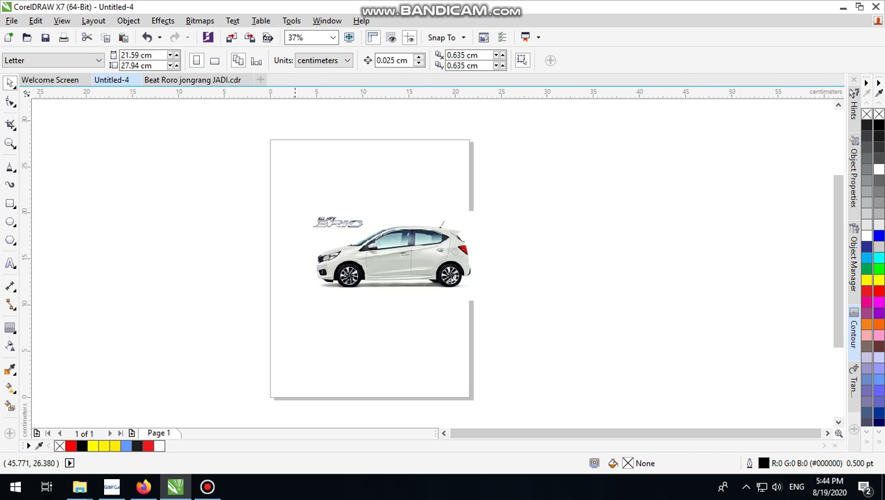
pyautogui.scroll(-1, 297, 302)
pyautogui.scroll(-1, 376, 296)
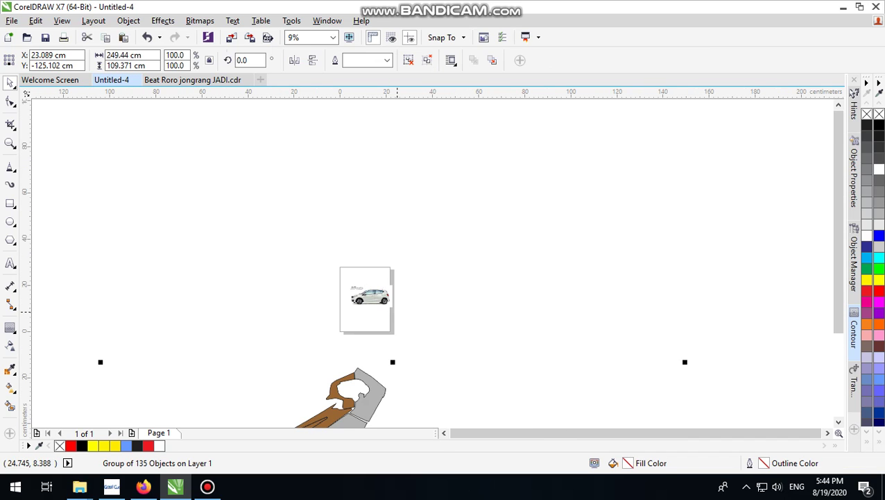
pyautogui.scroll(-1, 366, 370)
pyautogui.moveTo(431, 397); pyautogui.dragTo(573, 221)
# - Enlarge the car photo to about 168 by 88 cm
pyautogui.moveTo(397, 353); pyautogui.dragTo(282, 259)
pyautogui.moveTo(351, 315); pyautogui.dragTo(177, 414)
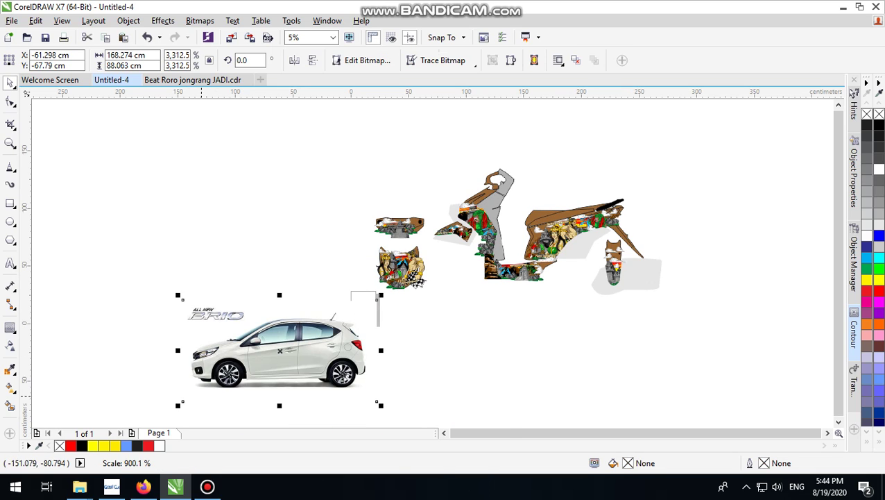
# - Scale the motorcycle decal group down to about 74.9 by 32.8 cm
pyautogui.scroll(2, 432, 271)
pyautogui.scroll(-3, 413, 269)
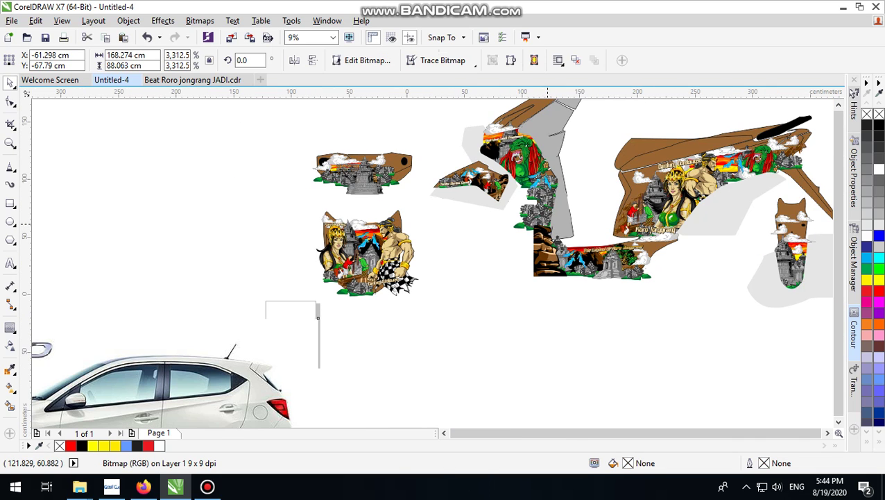
pyautogui.moveTo(760, 112); pyautogui.dragTo(352, 302)
pyautogui.moveTo(723, 132); pyautogui.dragTo(524, 183)
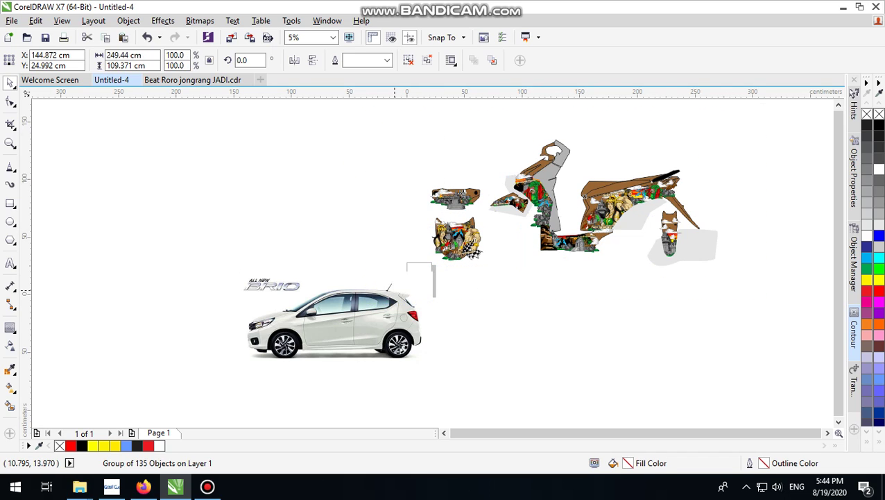
pyautogui.scroll(2, 368, 319)
pyautogui.scroll(-1, 622, 233)
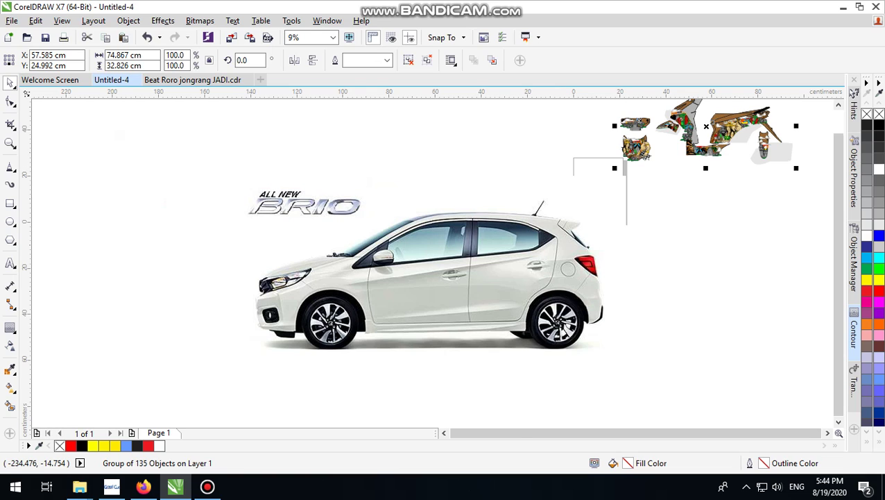
# - Trace the car's body below the windows as a closed curve about 151 by 44 cm
pyautogui.click(9, 166)
pyautogui.scroll(1, 357, 355)
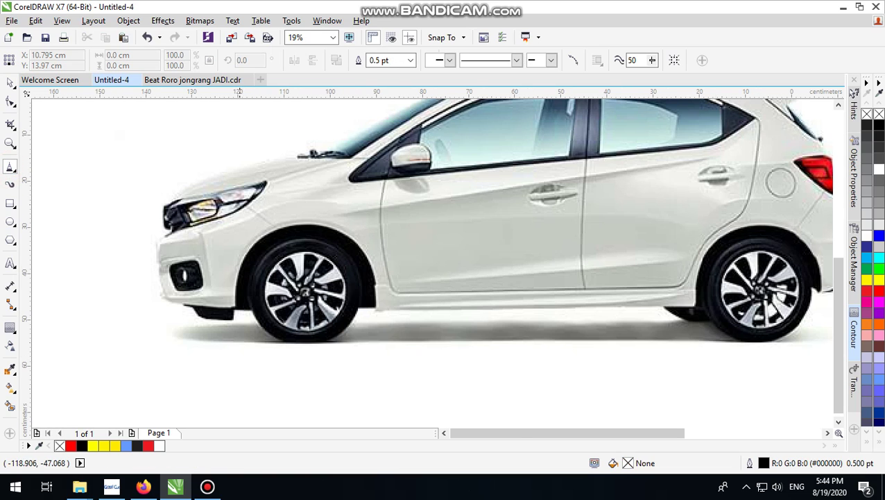
pyautogui.scroll(-1, 238, 308)
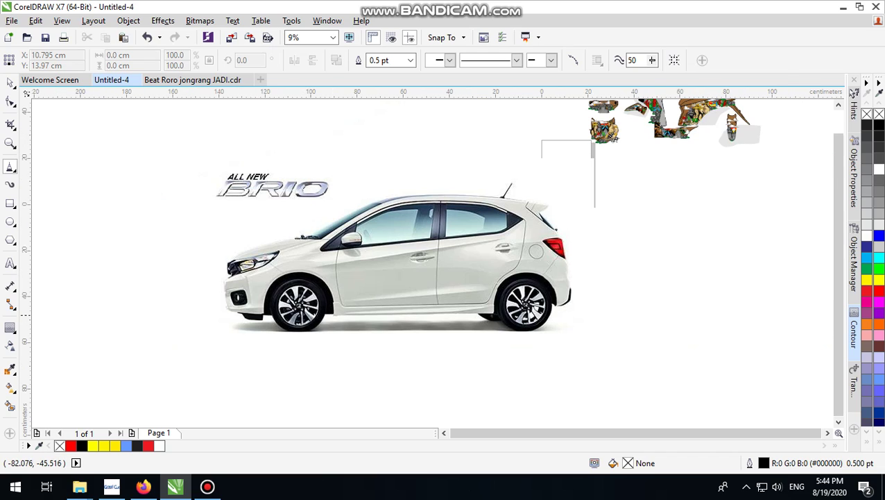
pyautogui.moveTo(326, 290)
pyautogui.mouseDown()
pyautogui.moveTo(272, 282)
pyautogui.moveTo(267, 314)
pyautogui.moveTo(206, 310)
pyautogui.moveTo(226, 310)
pyautogui.moveTo(227, 274)
pyautogui.moveTo(280, 259)
pyautogui.moveTo(280, 248)
pyautogui.moveTo(335, 233)
pyautogui.moveTo(331, 226)
pyautogui.moveTo(324, 249)
pyautogui.moveTo(412, 247)
pyautogui.moveTo(500, 221)
pyautogui.moveTo(501, 233)
pyautogui.moveTo(540, 213)
pyautogui.moveTo(556, 231)
pyautogui.moveTo(334, 317)
pyautogui.moveTo(324, 287)
pyautogui.mouseUp()
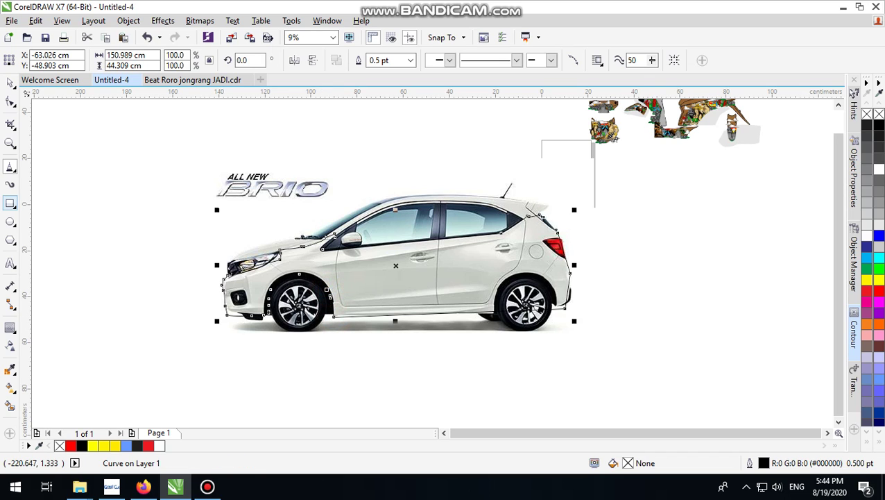
# - Draw an ellipse over the front wheel and fit it to the wheel arch at about 29.6 by 31.5 cm
pyautogui.click(9, 221)
pyautogui.scroll(4, 292, 327)
pyautogui.moveTo(441, 393); pyautogui.dragTo(186, 108)
pyautogui.press('space')
pyautogui.scroll(-3, 337, 280)
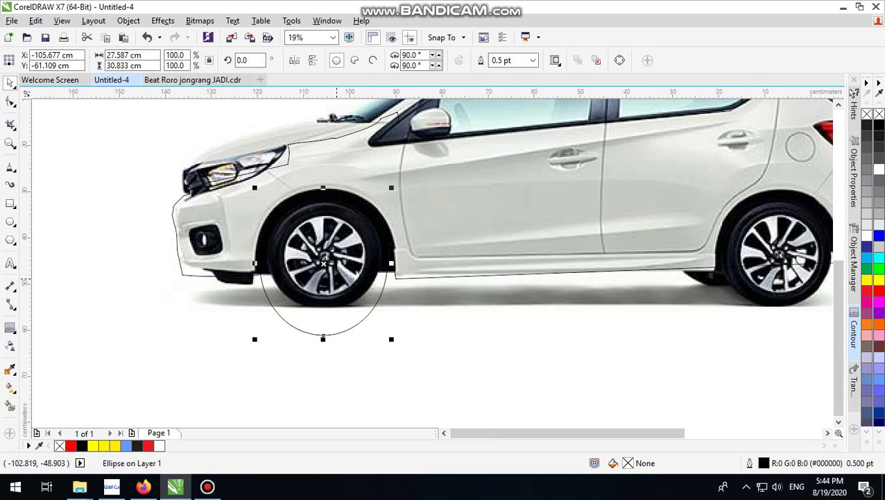
pyautogui.scroll(3, 406, 168)
pyautogui.moveTo(375, 205); pyautogui.dragTo(380, 200)
pyautogui.moveTo(380, 350); pyautogui.dragTo(382, 349)
# - Trim the front wheel arch out of the body curve with the ellipse, then delete the ellipse and any leftovers around the wheel
pyautogui.keyDown('shift'); pyautogui.click(499, 244); pyautogui.keyUp('shift')
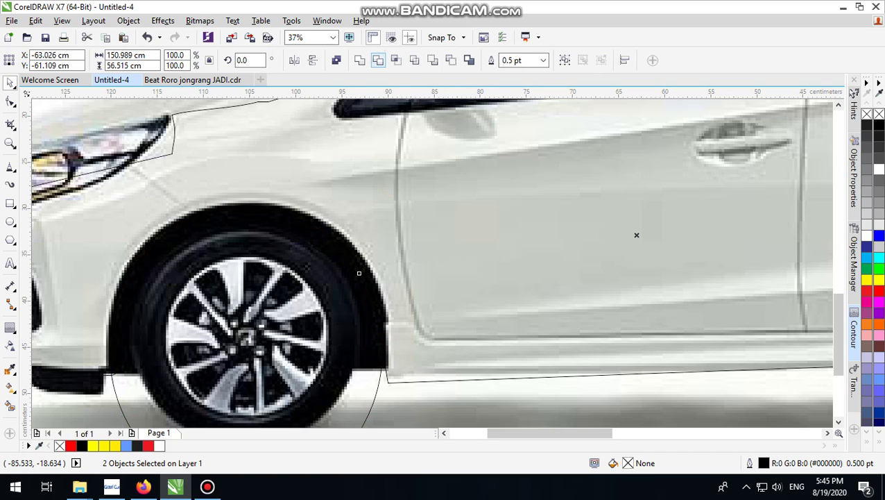
pyautogui.click(394, 59)
pyautogui.click(257, 349)
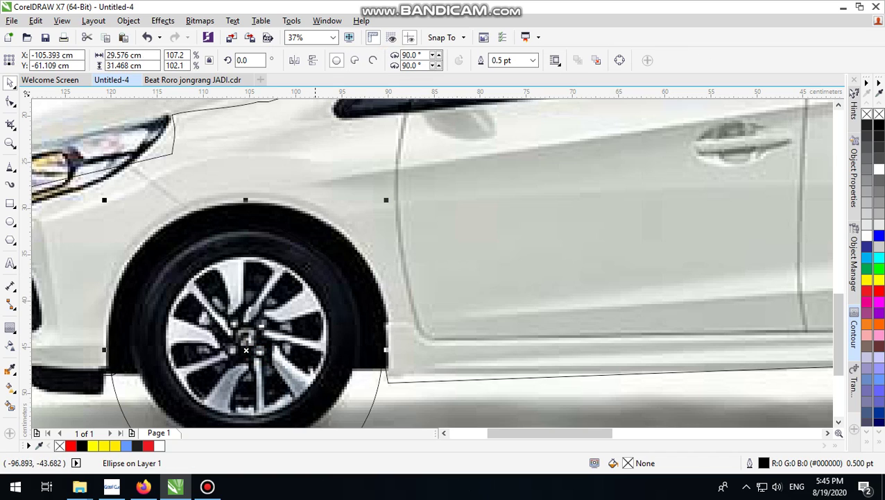
pyautogui.keyDown('shift'); pyautogui.click(460, 261); pyautogui.keyUp('shift')
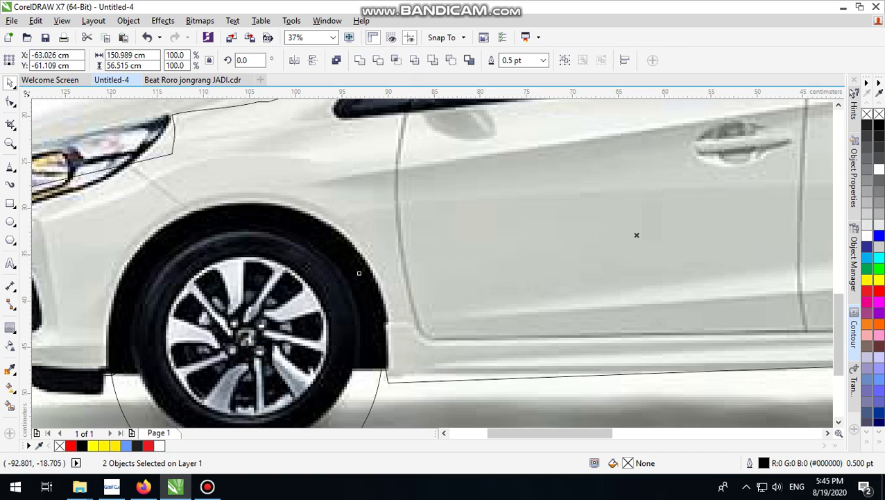
pyautogui.click(379, 60)
pyautogui.click(312, 340)
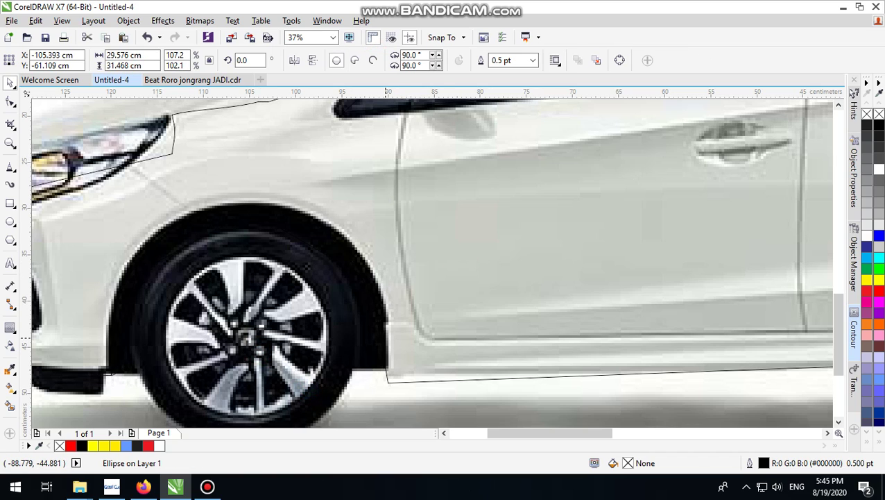
pyautogui.press('Delete')
pyautogui.click(134, 306)
pyautogui.scroll(-2, 263, 303)
pyautogui.click(346, 398)
pyautogui.moveTo(366, 410); pyautogui.dragTo(200, 245)
pyautogui.press('Delete')
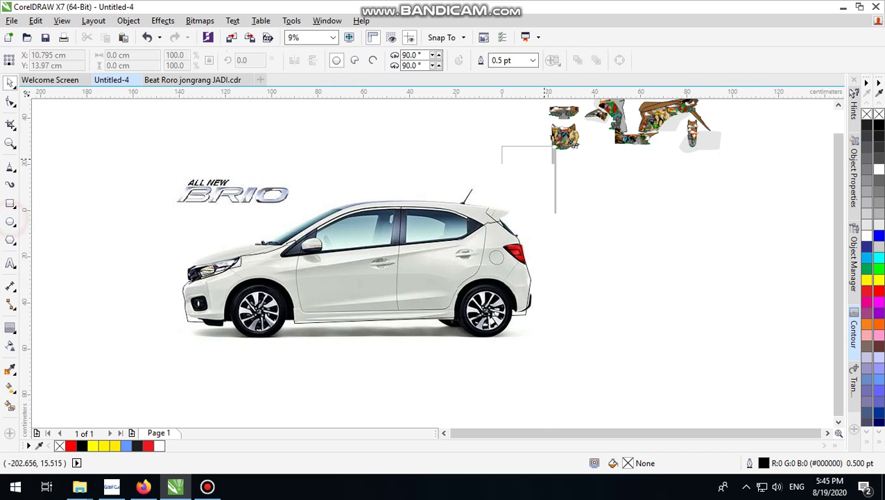
# - Trim the rear wheel arch out of the body curve with an ellipse about 27.5 by 29.8 cm, then delete the ellipse
pyautogui.scroll(2, 544, 297)
pyautogui.moveTo(495, 400); pyautogui.dragTo(363, 256)
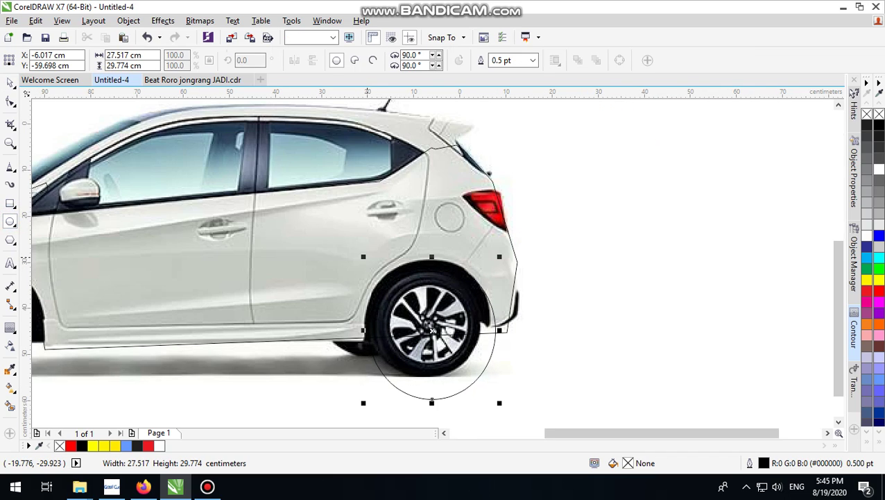
pyautogui.keyDown('shift'); pyautogui.click(405, 253); pyautogui.keyUp('shift')
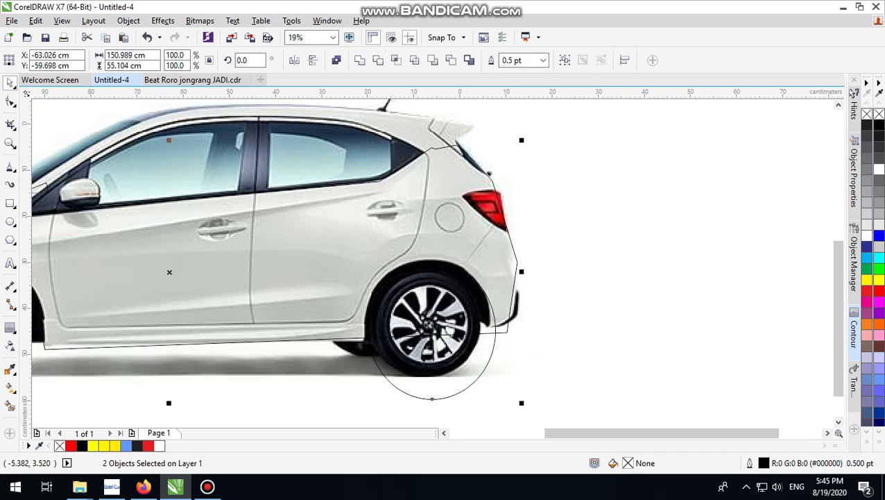
pyautogui.click(717, 320)
pyautogui.click(414, 390)
pyautogui.press('Delete')
# - Remove the outline color from the car body curve
pyautogui.click(484, 224)
pyautogui.rightClick(484, 223)
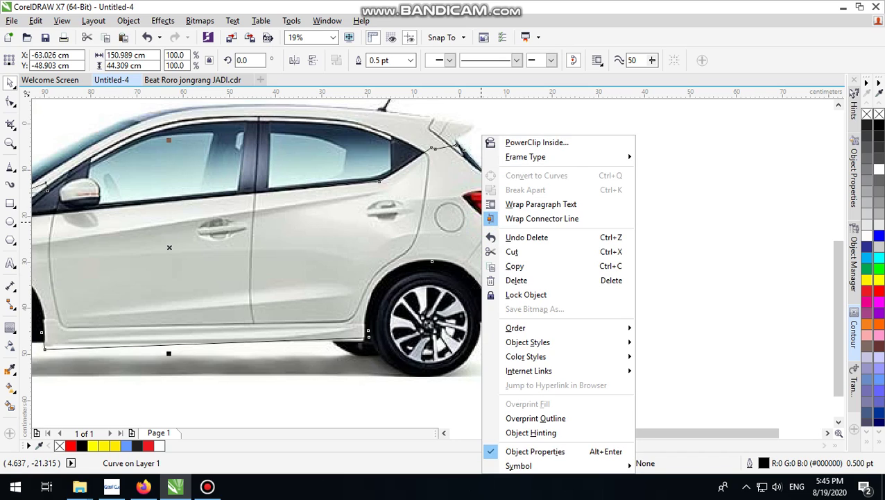
pyautogui.press('Escape')
pyautogui.rightClick(867, 113)
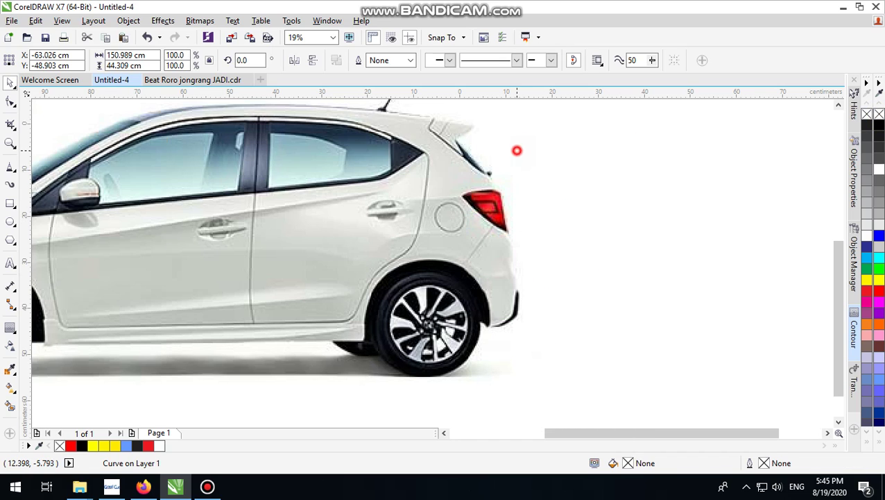
# - Lock the car photo in place
pyautogui.click(517, 151)
pyautogui.rightClick(516, 150)
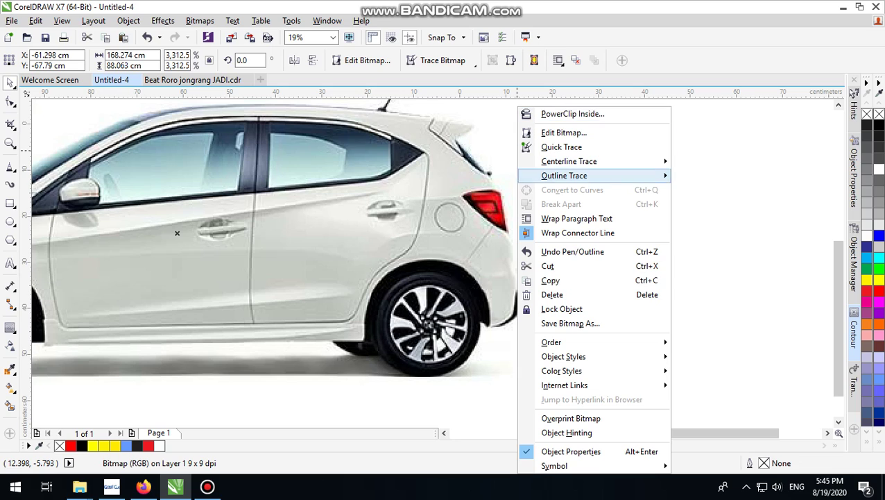
pyautogui.click(574, 309)
pyautogui.scroll(-1, 576, 308)
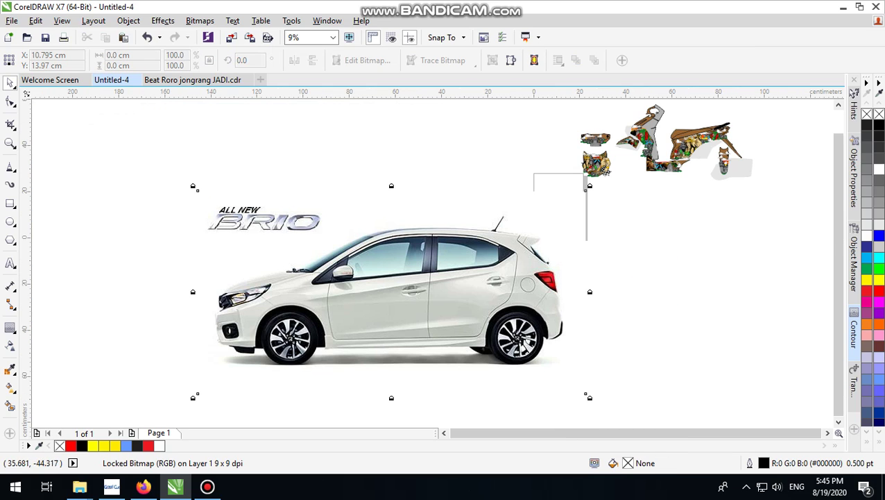
# - Ungroup the motorcycle decal group
pyautogui.click(701, 138)
pyautogui.click(407, 59)
pyautogui.click(749, 130)
pyautogui.scroll(2, 758, 127)
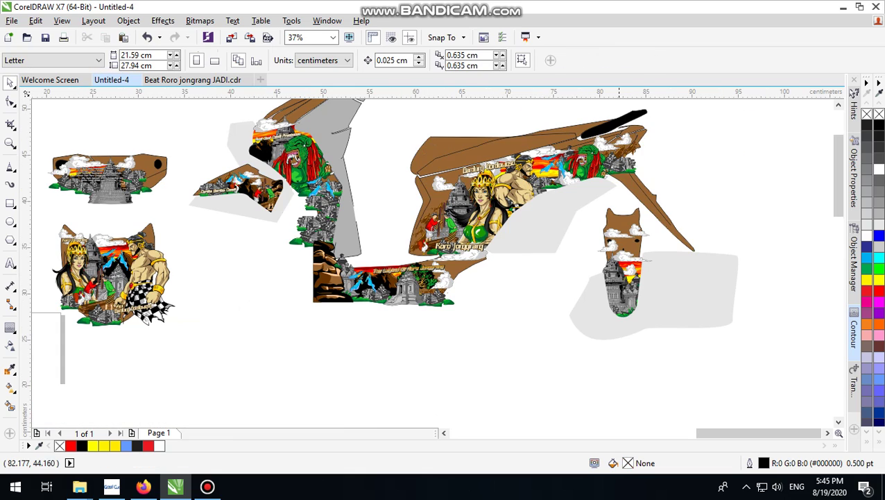
pyautogui.moveTo(524, 181); pyautogui.dragTo(570, 268)
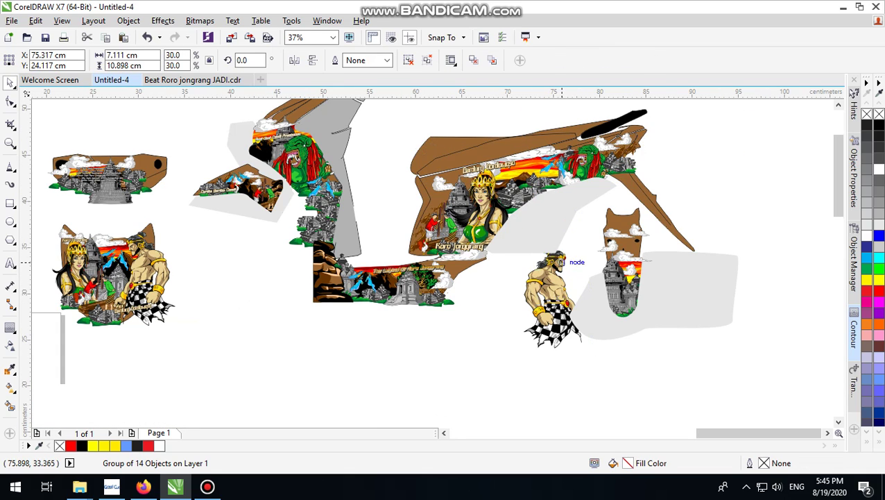
pyautogui.hotkey('ctrl', 'z')
pyautogui.click(520, 397)
pyautogui.click(559, 258)
pyautogui.moveTo(559, 258); pyautogui.dragTo(442, 184)
pyautogui.click(538, 351)
# - Try to PowerClip the objects of the large rear side decal
pyautogui.moveTo(720, 112); pyautogui.dragTo(398, 277)
pyautogui.rightClick(501, 198)
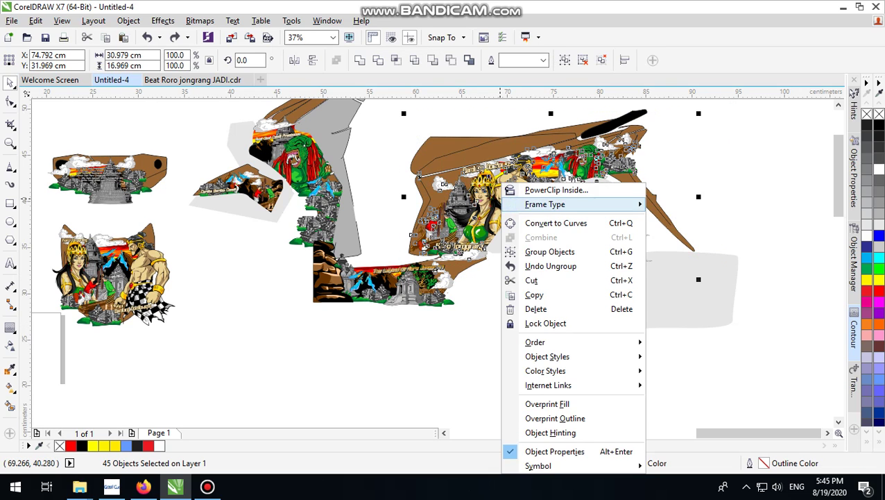
pyautogui.click(535, 191)
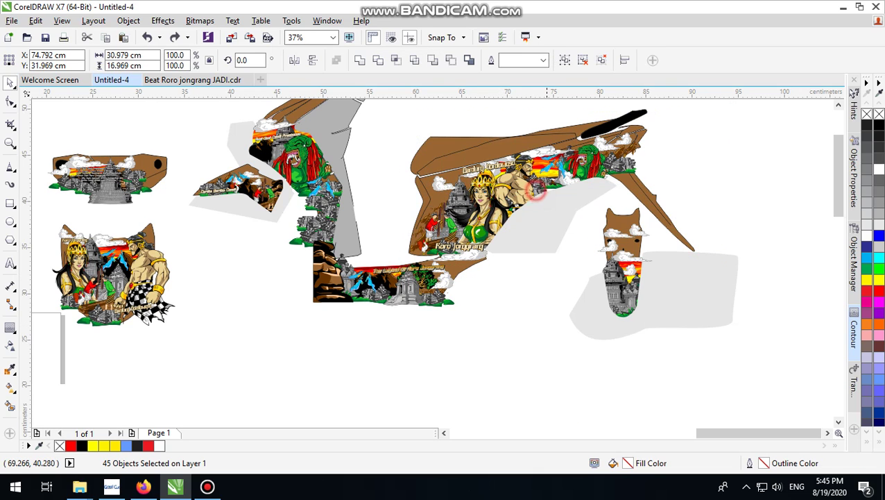
pyautogui.click(705, 204)
pyautogui.click(483, 266)
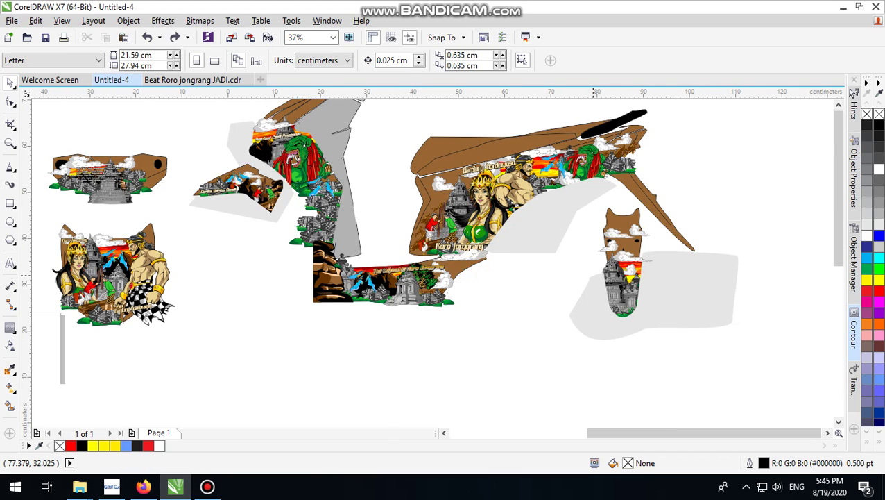
# - Select all objects of the large rear side decal and PowerClip them inside the car body curve
pyautogui.scroll(-3, 598, 250)
pyautogui.moveTo(648, 200); pyautogui.dragTo(547, 260)
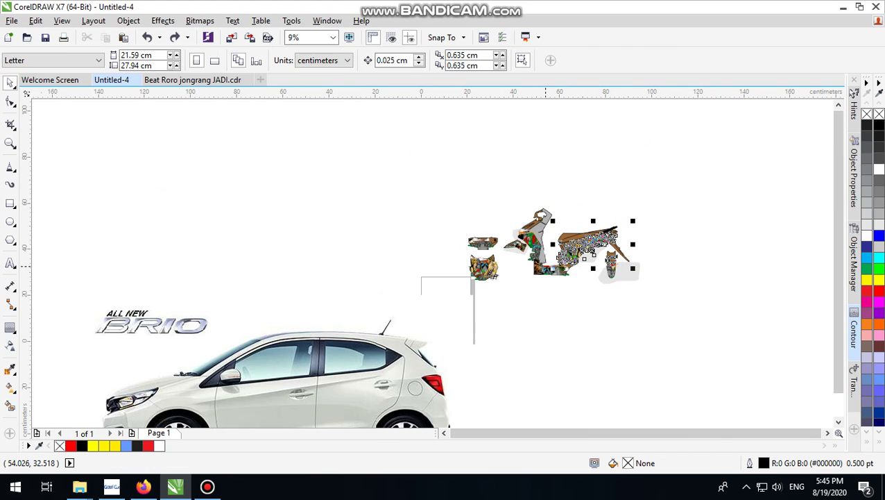
pyautogui.rightClick(577, 244)
pyautogui.click(628, 190)
pyautogui.click(355, 397)
pyautogui.scroll(-1, 487, 271)
pyautogui.moveTo(392, 353); pyautogui.dragTo(404, 347)
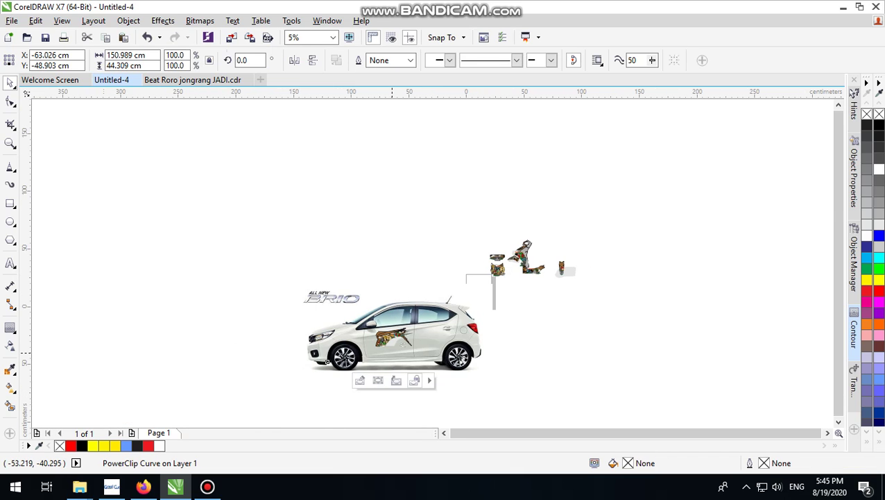
# - Open the contents of the car body's PowerClip for editing
pyautogui.scroll(3, 414, 334)
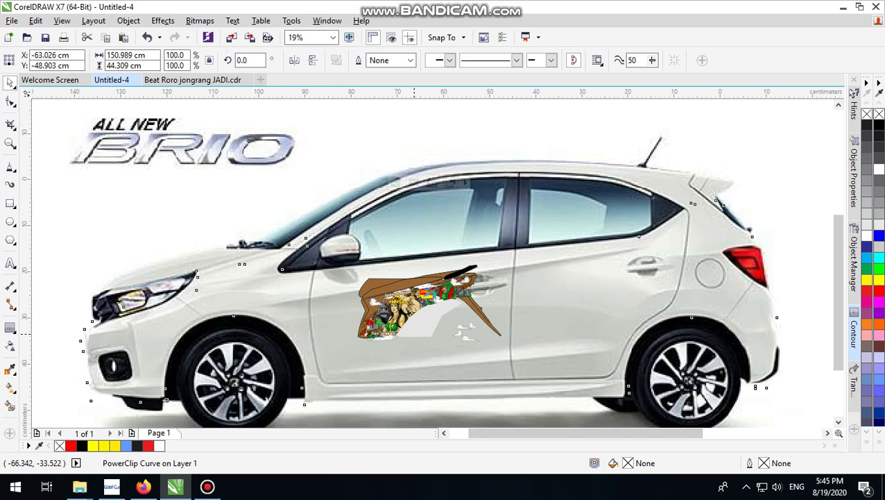
pyautogui.keyDown('ctrl'); pyautogui.click(414, 333); pyautogui.keyUp('ctrl')
pyautogui.scroll(1, 453, 308)
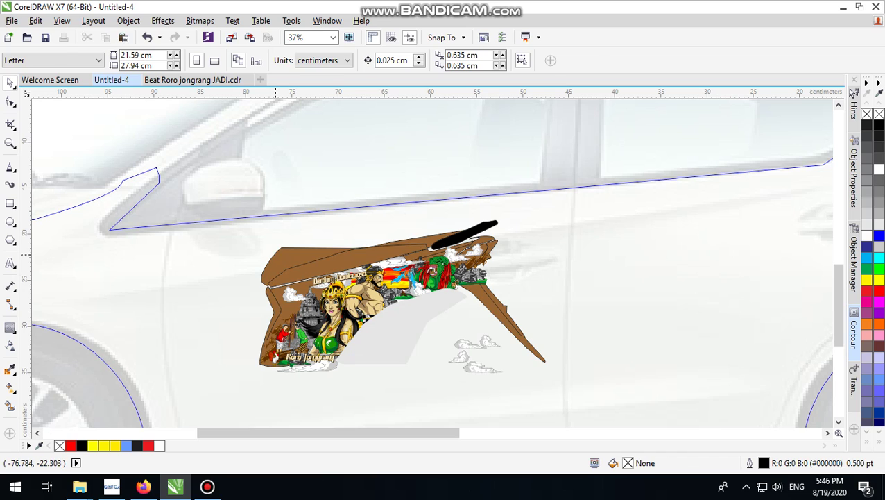
# - Delete the brown motorcycle panel shapes above and behind the decal artwork
pyautogui.keyDown('ctrl'); pyautogui.click(277, 254); pyautogui.keyUp('ctrl')
pyautogui.press('Delete')
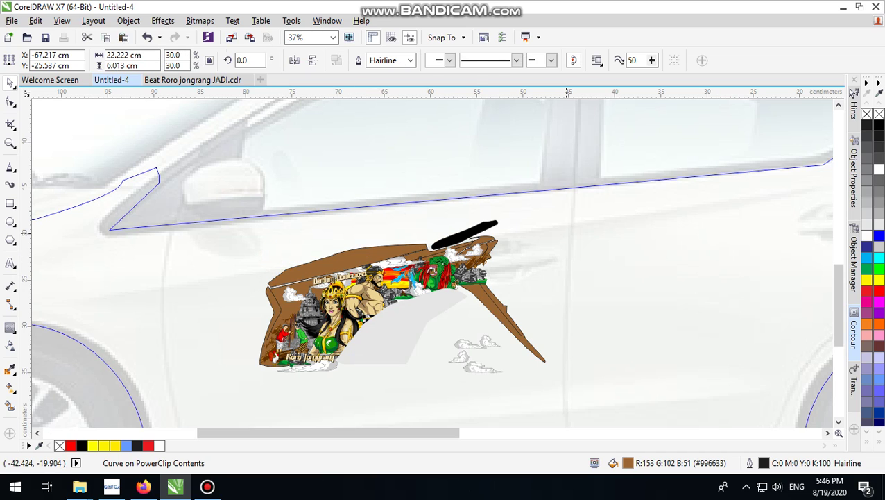
pyautogui.click(379, 248)
pyautogui.press('Delete')
pyautogui.click(428, 248)
pyautogui.press('Delete')
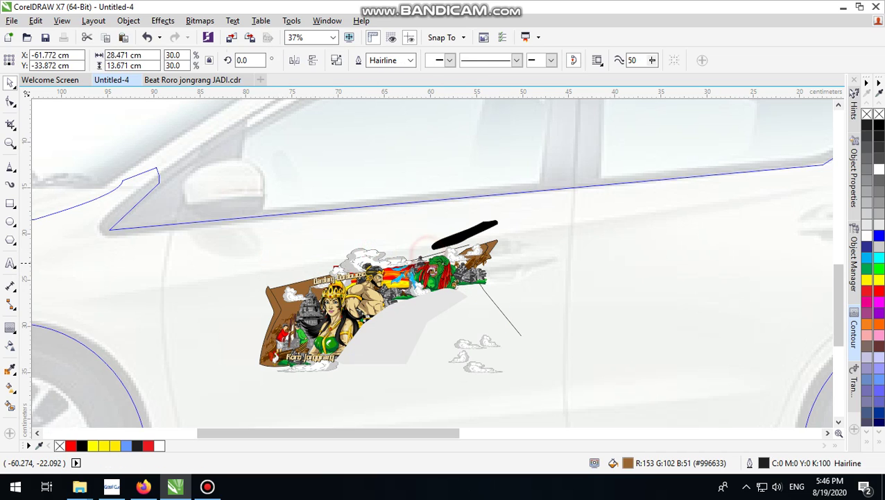
pyautogui.keyDown('ctrl'); pyautogui.click(277, 298); pyautogui.keyUp('ctrl')
pyautogui.press('Delete')
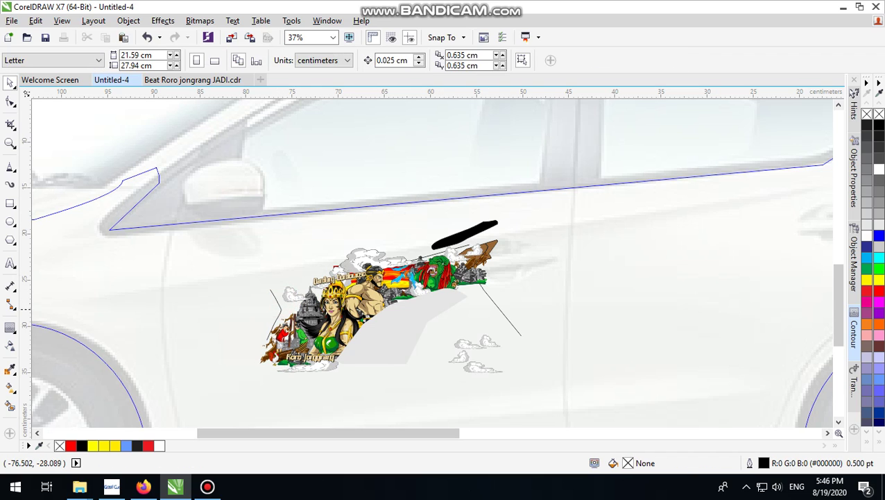
# - Delete the stray panel lines, the light gray shape and the black bar around the decal artwork
pyautogui.click(281, 310)
pyautogui.press('Delete')
pyautogui.moveTo(382, 308); pyautogui.dragTo(418, 350)
pyautogui.press('Delete')
pyautogui.keyDown('ctrl'); pyautogui.click(498, 309); pyautogui.keyUp('ctrl')
pyautogui.press('Delete')
pyautogui.click(433, 256)
pyautogui.press('Delete')
pyautogui.click(452, 237)
pyautogui.press('Delete')
pyautogui.scroll(2, 396, 278)
pyautogui.scroll(-4, 336, 291)
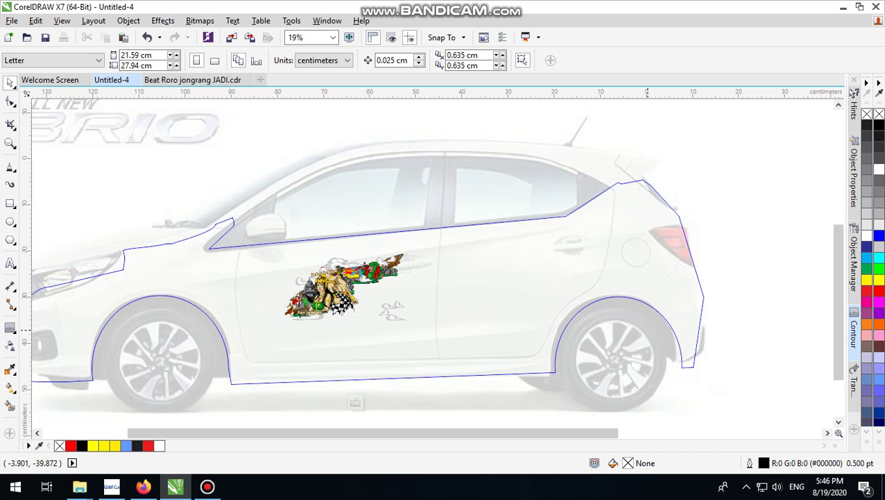
# - Select all the decal artwork inside the PowerClip and enlarge it to about 77.7 by 42.3 cm across the doors
pyautogui.moveTo(768, 206); pyautogui.dragTo(243, 368)
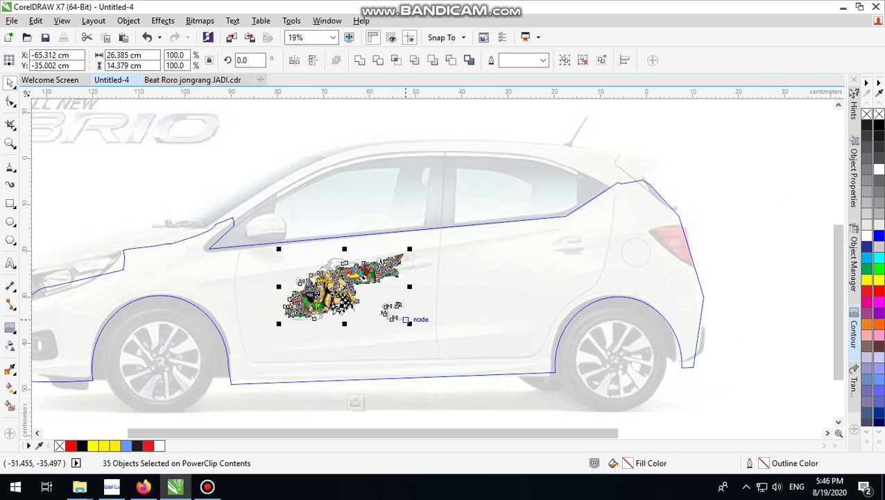
pyautogui.moveTo(411, 322); pyautogui.dragTo(647, 426)
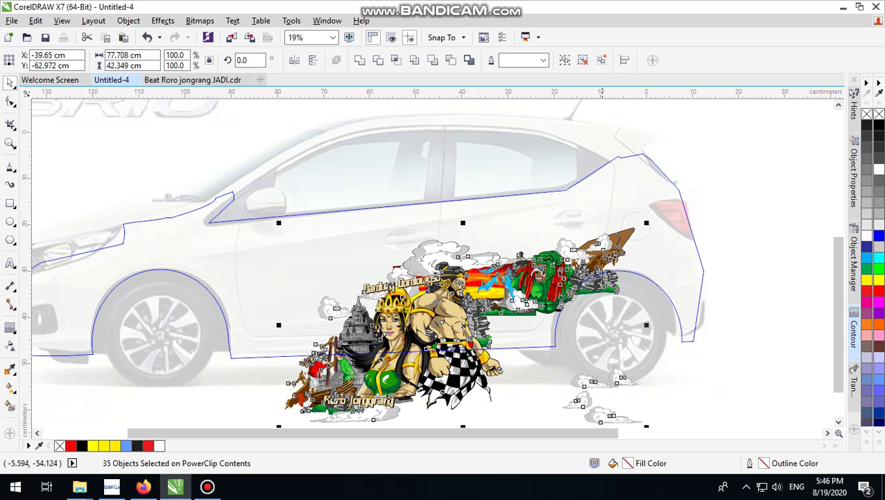
pyautogui.click(764, 209)
# - Delete the two flat brown shapes at the upper rear end of the decal artwork
pyautogui.moveTo(633, 231); pyautogui.dragTo(713, 237)
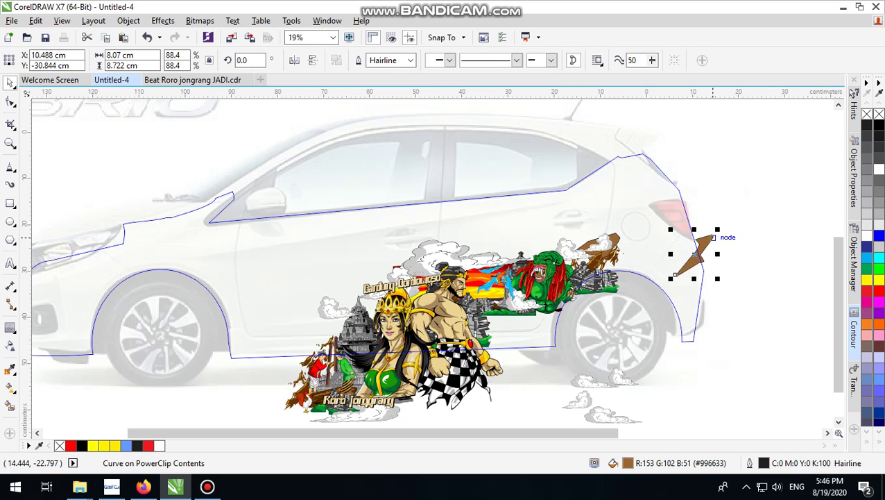
pyautogui.press('Delete')
pyautogui.click(621, 237)
pyautogui.press('Delete')
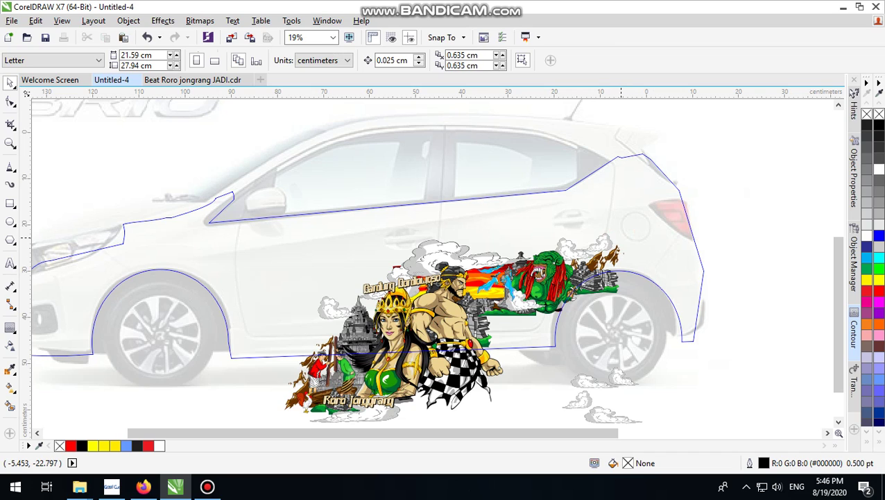
pyautogui.click(776, 486)
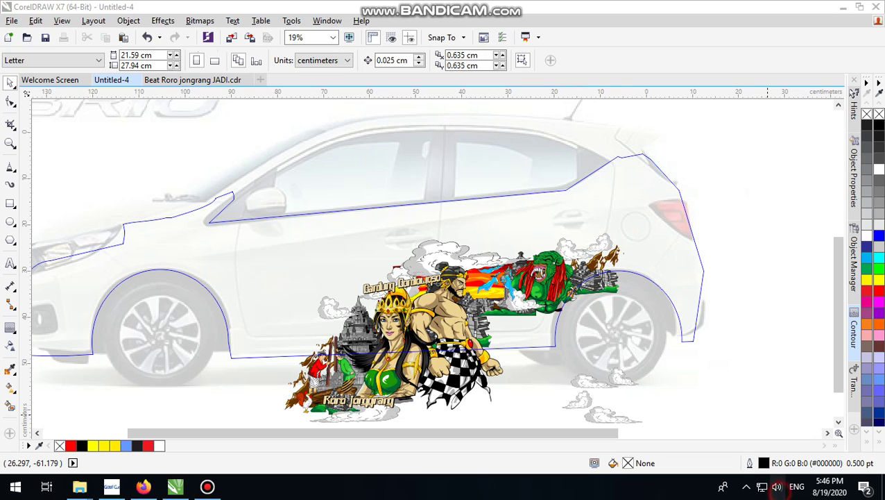
pyautogui.click(807, 308)
pyautogui.scroll(2, 472, 339)
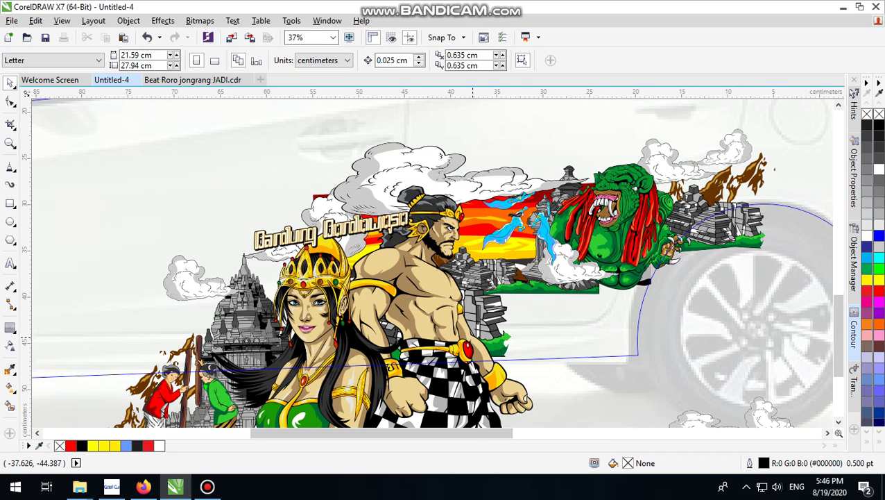
pyautogui.scroll(-2, 472, 340)
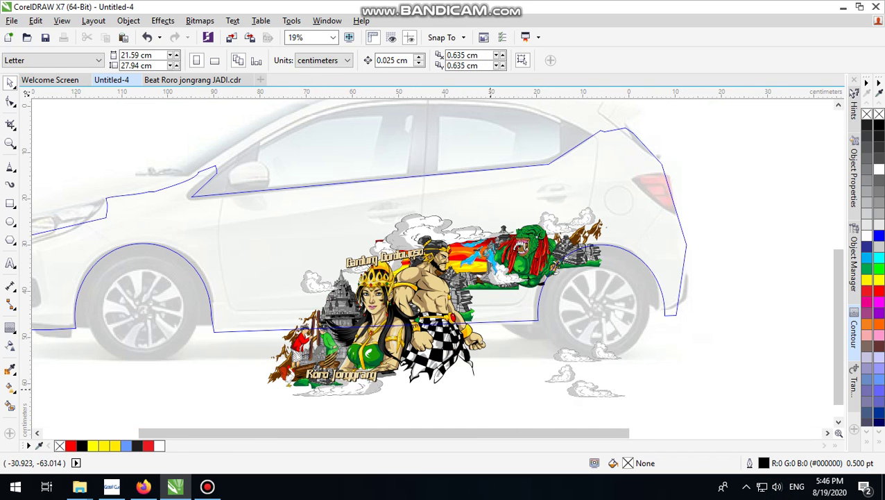
# - Move the muscular man behind the car and the crowned woman beside the front wheel, clear of the other artwork
pyautogui.moveTo(435, 352); pyautogui.dragTo(748, 284)
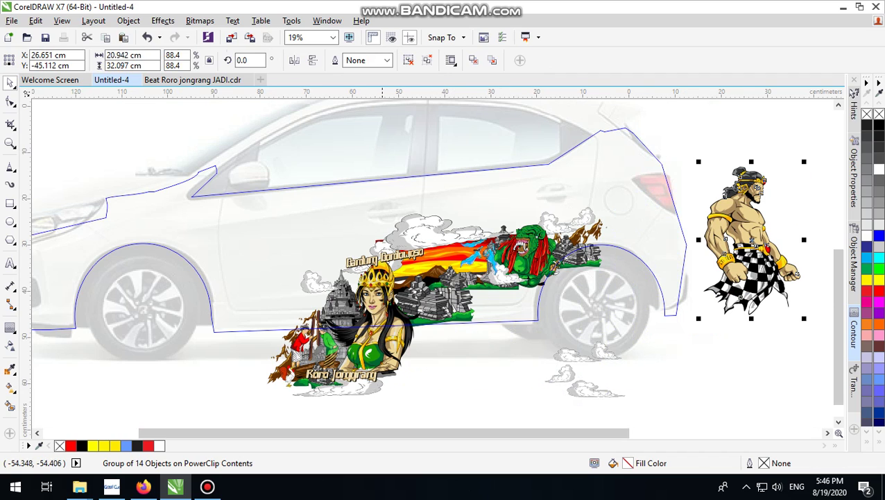
pyautogui.moveTo(371, 314); pyautogui.dragTo(170, 347)
# - Delete the Bandung Bondowoso title and move the Roro Jonggrang title below the car
pyautogui.click(344, 249)
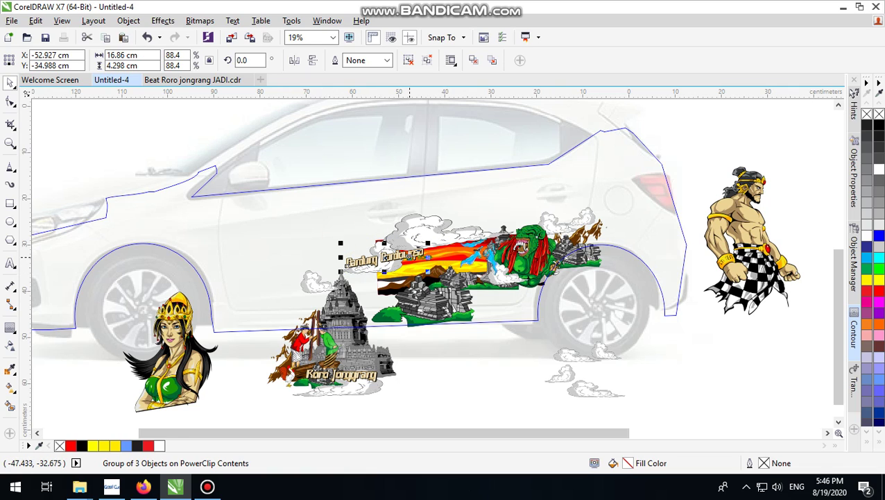
pyautogui.moveTo(409, 255); pyautogui.dragTo(397, 401)
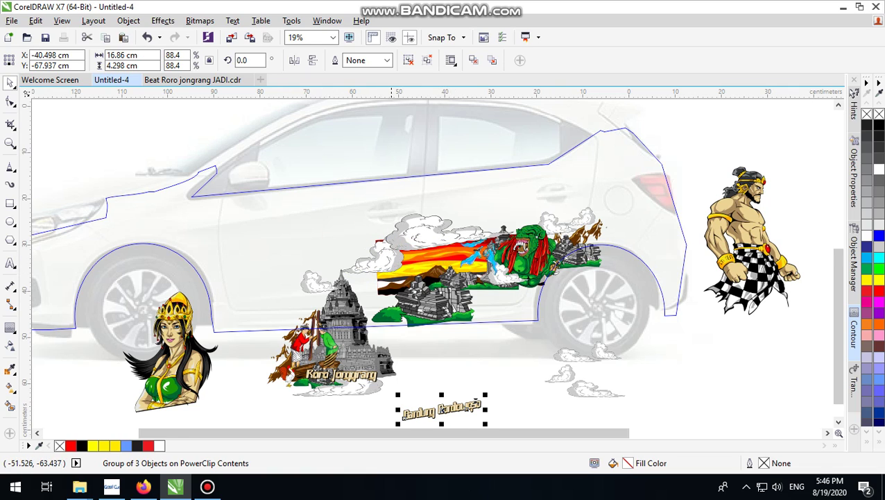
pyautogui.press('Delete')
pyautogui.moveTo(409, 365); pyautogui.dragTo(300, 390)
pyautogui.moveTo(356, 376); pyautogui.dragTo(456, 399)
# - Enlarge the sunset background to about 115.6 by 29.8 cm and move the large cloud above it
pyautogui.click(434, 248)
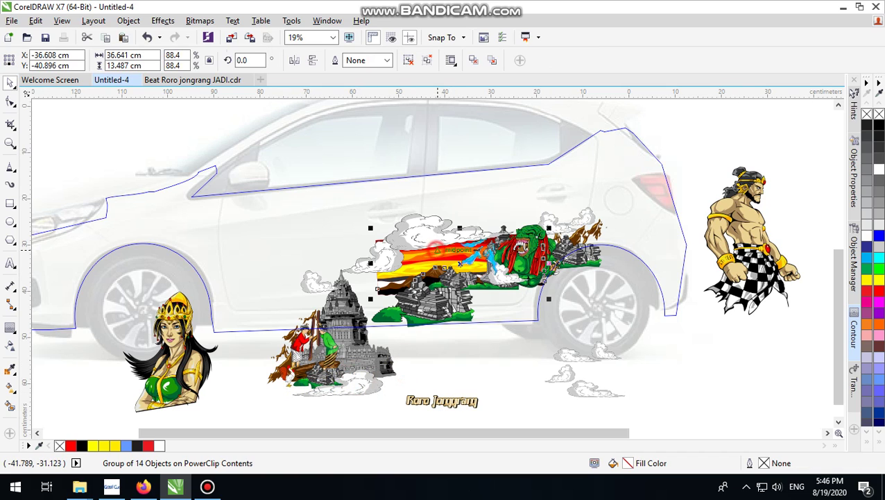
pyautogui.moveTo(528, 256); pyautogui.dragTo(655, 157)
pyautogui.moveTo(522, 194); pyautogui.dragTo(414, 274)
pyautogui.click(314, 269)
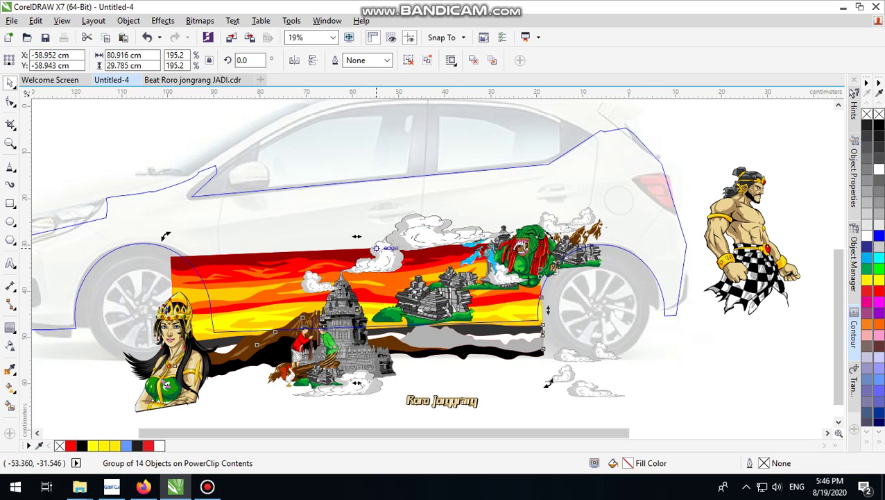
pyautogui.click(459, 300)
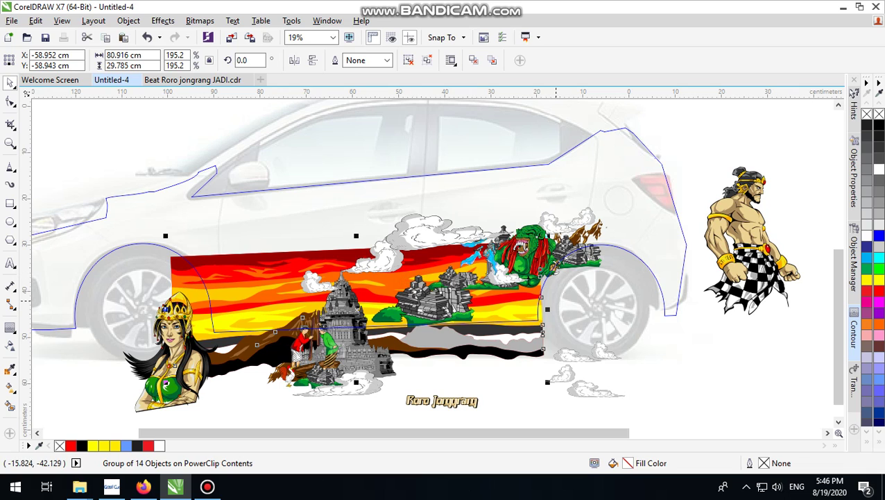
pyautogui.moveTo(548, 310); pyautogui.dragTo(702, 311)
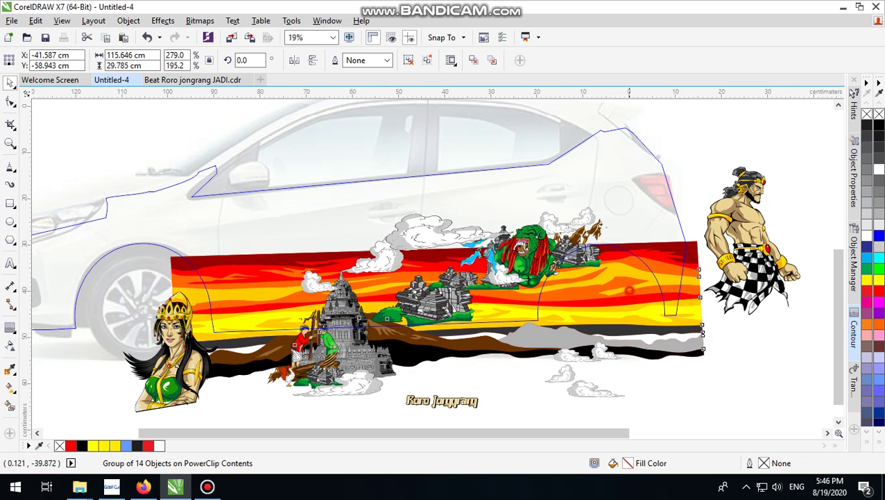
pyautogui.click(434, 255)
pyautogui.moveTo(435, 234); pyautogui.dragTo(422, 190)
# - Stretch the sunset background taller and slant it upward toward the car's rear, to about 46.7 cm high
pyautogui.click(434, 248)
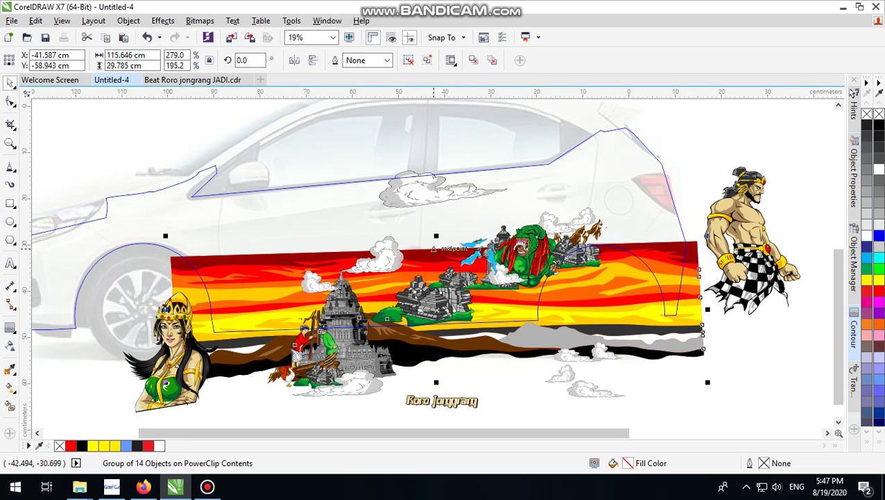
pyautogui.click(438, 232)
pyautogui.click(425, 265)
pyautogui.moveTo(437, 236); pyautogui.dragTo(434, 199)
pyautogui.click(431, 231)
pyautogui.moveTo(709, 290); pyautogui.dragTo(700, 247)
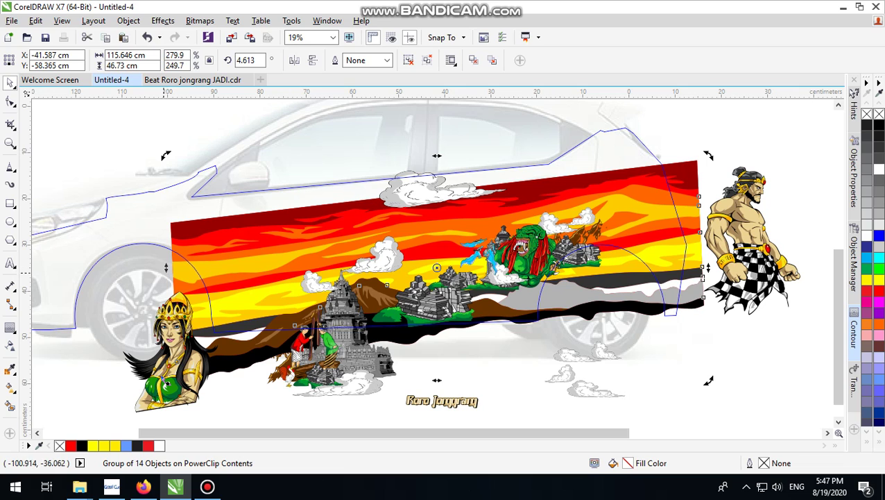
# - Slant the sunset background further by lowering its front end, to about 52.7 cm high, and shift it slightly down
pyautogui.moveTo(166, 268); pyautogui.dragTo(169, 290)
pyautogui.click(661, 231)
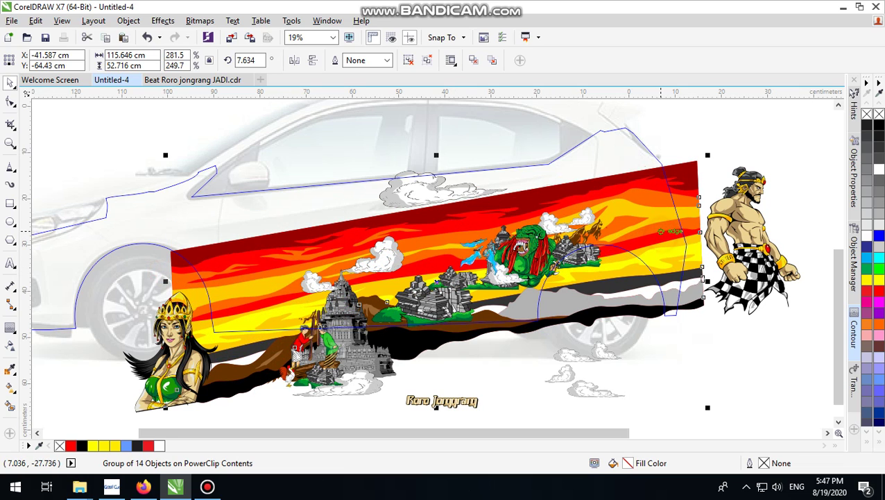
pyautogui.moveTo(700, 197); pyautogui.dragTo(701, 212)
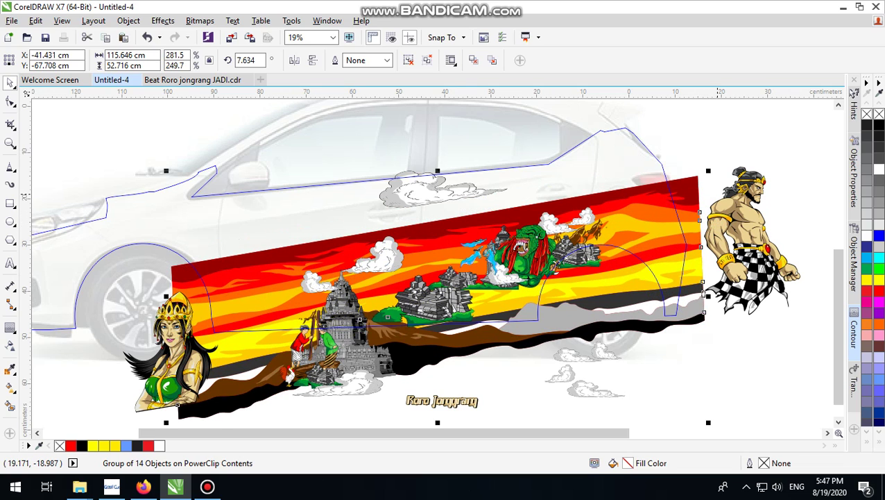
# - Try deleting the dark red upper band of the sunset background, and undo the deletion
pyautogui.click(737, 137)
pyautogui.click(692, 181)
pyautogui.keyDown('ctrl'); pyautogui.click(693, 182); pyautogui.keyUp('ctrl')
pyautogui.press('Delete')
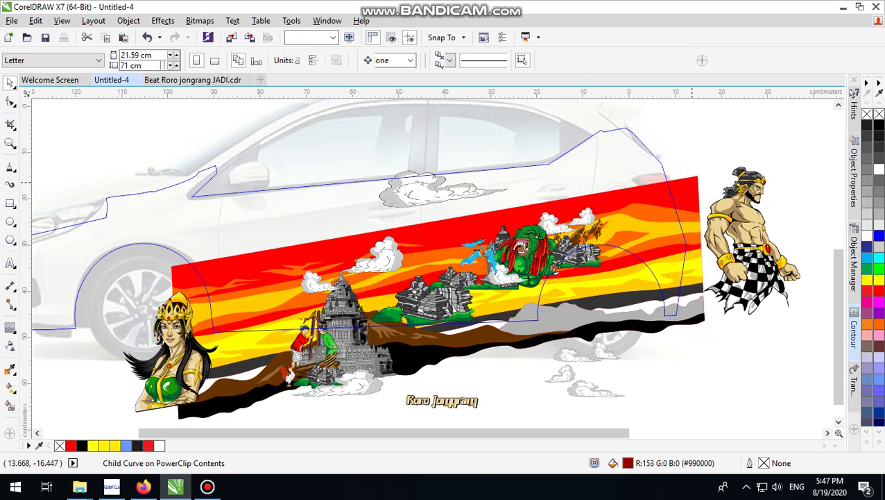
pyautogui.hotkey('ctrl', 'z')
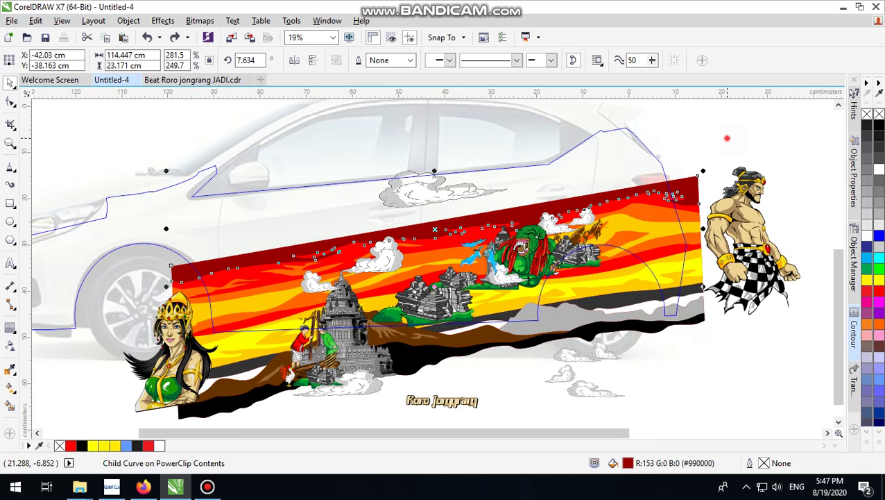
# - Finish PowerClip editing to check the artwork clipped to the car body, and reopen its contents
pyautogui.keyDown('ctrl'); pyautogui.click(730, 138); pyautogui.keyUp('ctrl')
pyautogui.keyDown('ctrl'); pyautogui.click(668, 210); pyautogui.keyUp('ctrl')
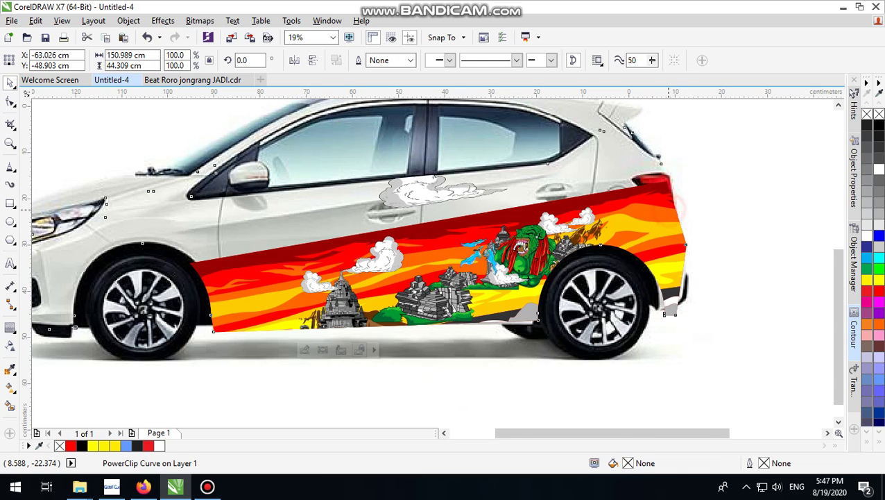
pyautogui.scroll(1, 686, 209)
pyautogui.click(728, 172)
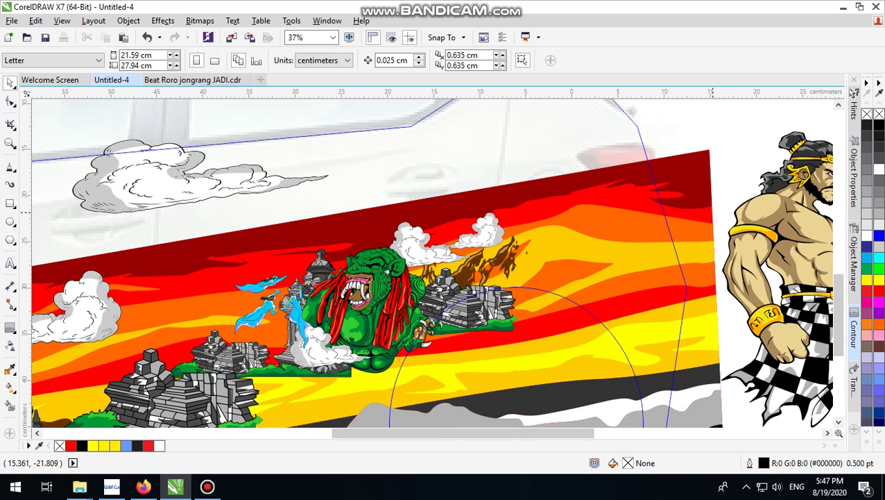
pyautogui.click(712, 215)
# - Shrink the sunset background to about 76.1 by 34.7 cm
pyautogui.scroll(-2, 676, 195)
pyautogui.moveTo(701, 172); pyautogui.dragTo(611, 208)
pyautogui.click(698, 135)
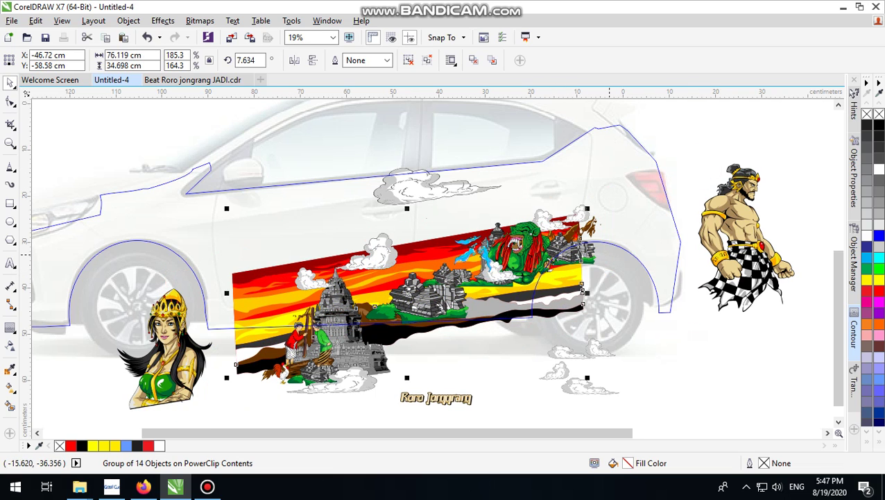
# - Enlarge the stone ruins in the middle of the artwork and move them below the rear wheel arch
pyautogui.click(447, 318)
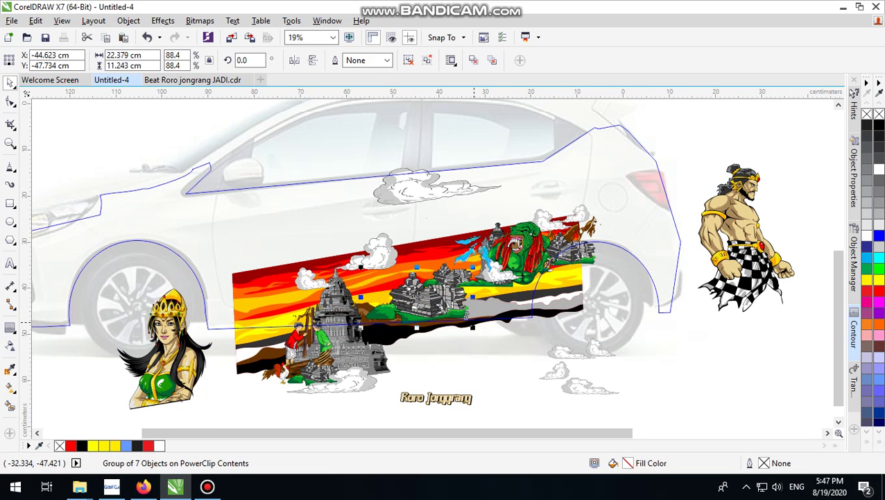
pyautogui.moveTo(472, 328); pyautogui.dragTo(515, 338)
pyautogui.moveTo(389, 321); pyautogui.dragTo(603, 349)
# - Move the tall gray temple toward the front wheel, beside the crowned woman
pyautogui.click(357, 340)
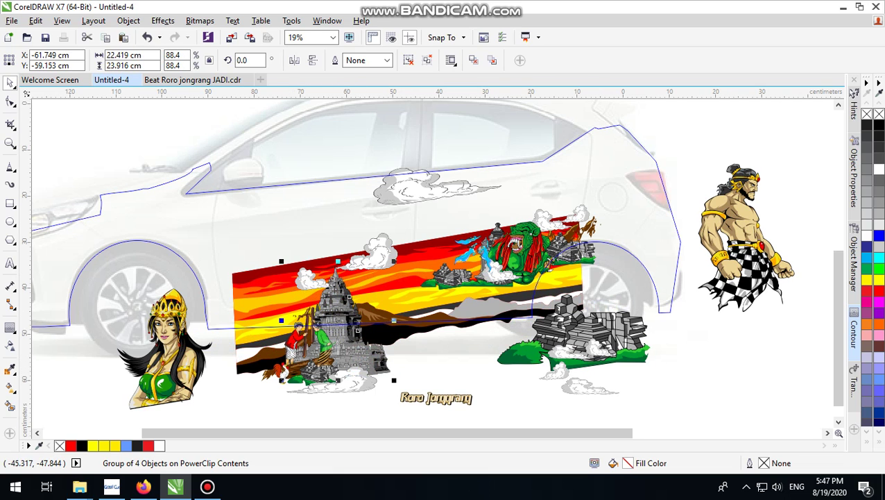
pyautogui.moveTo(347, 343); pyautogui.dragTo(249, 342)
pyautogui.click(364, 393)
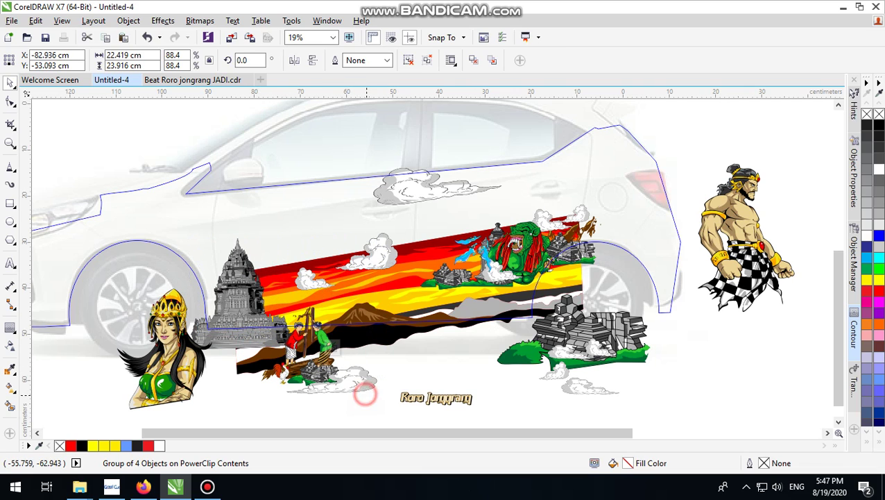
# - Move the sunset background slightly upward and reduce its slant to about 3.9 degrees, about 29.9 cm high
pyautogui.click(331, 346)
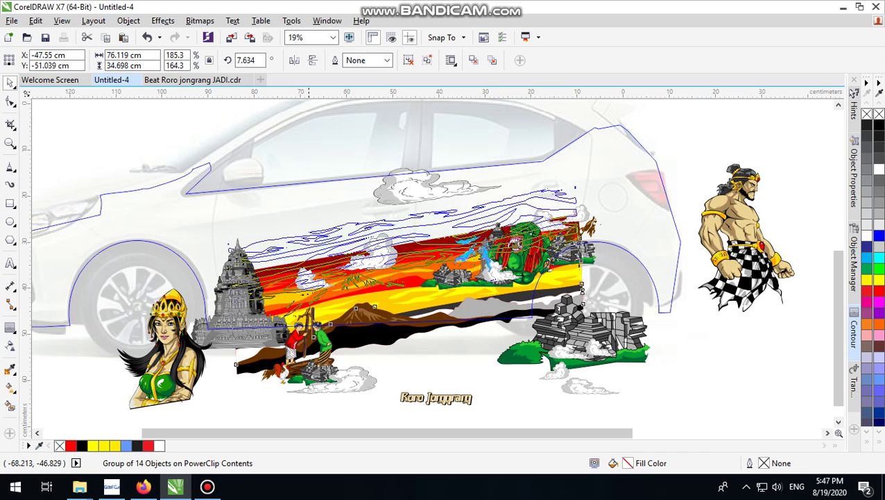
pyautogui.click(458, 361)
pyautogui.hotkey('ctrl', 'z')
pyautogui.hotkey('ctrl', 'shift', 'z')
pyautogui.click(479, 299)
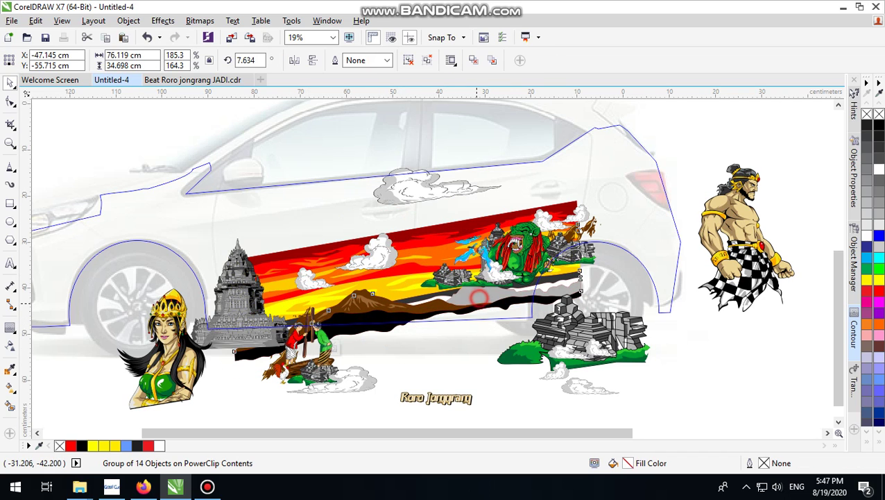
pyautogui.moveTo(586, 280); pyautogui.dragTo(588, 304)
pyautogui.click(381, 363)
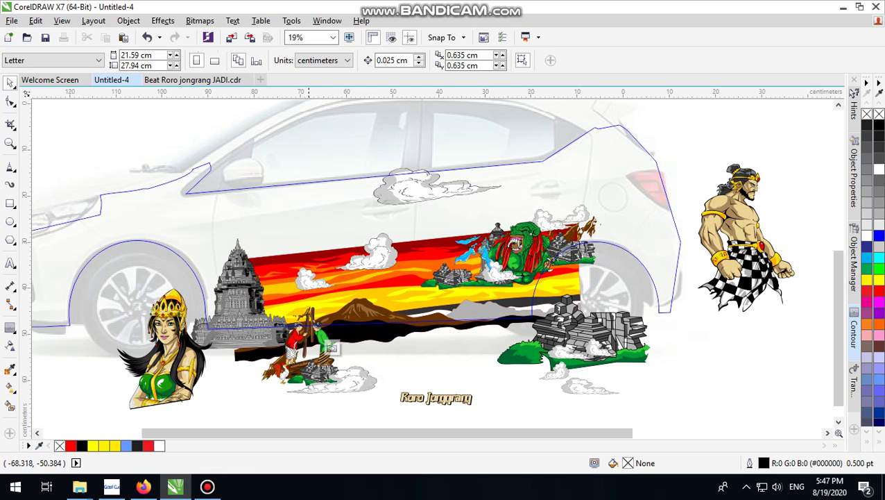
# - Try deleting the bright red shape within the sunset background, and undo the deletion
pyautogui.scroll(2, 293, 263)
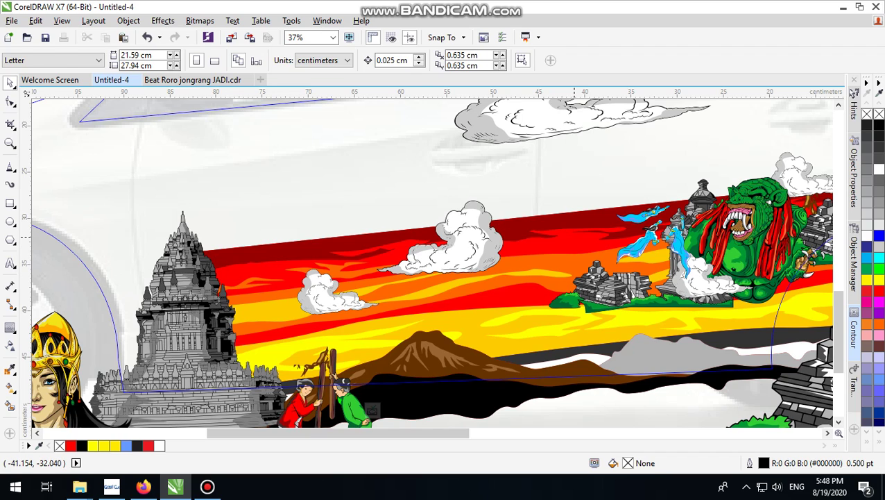
pyautogui.click(575, 236)
pyautogui.keyDown('ctrl'); pyautogui.click(566, 248); pyautogui.keyUp('ctrl')
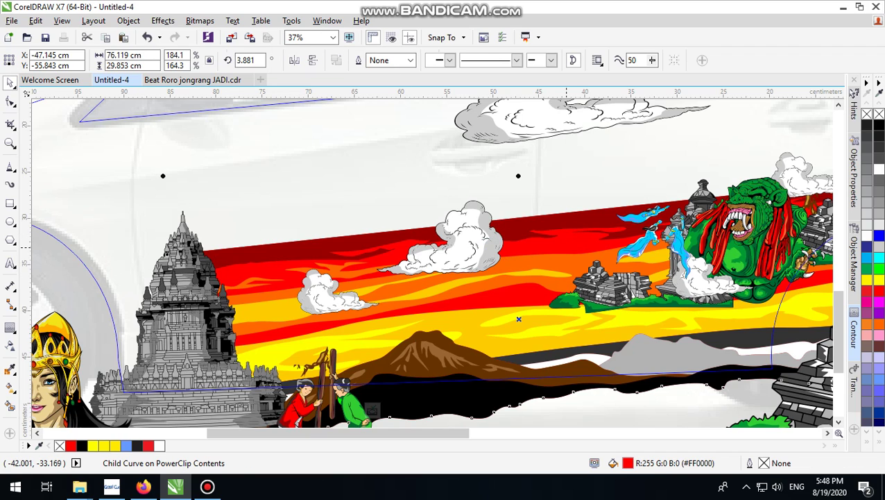
pyautogui.press('Delete')
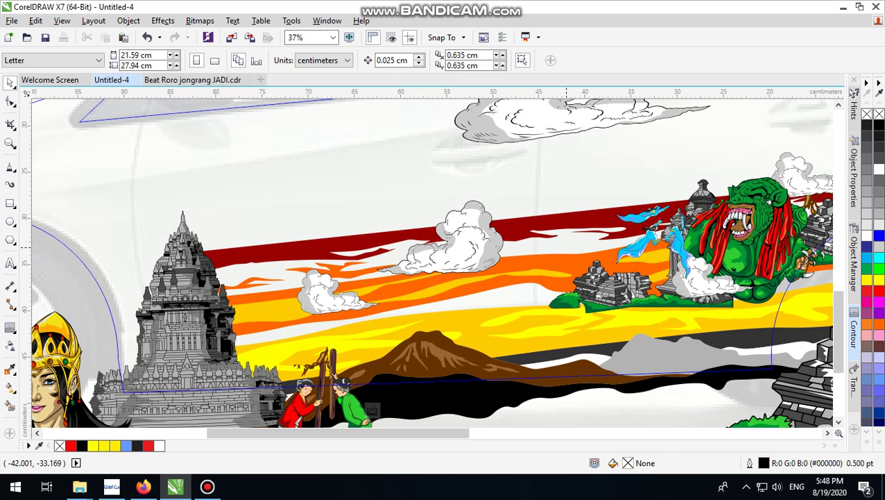
pyautogui.hotkey('ctrl', 'z')
pyautogui.click(581, 187)
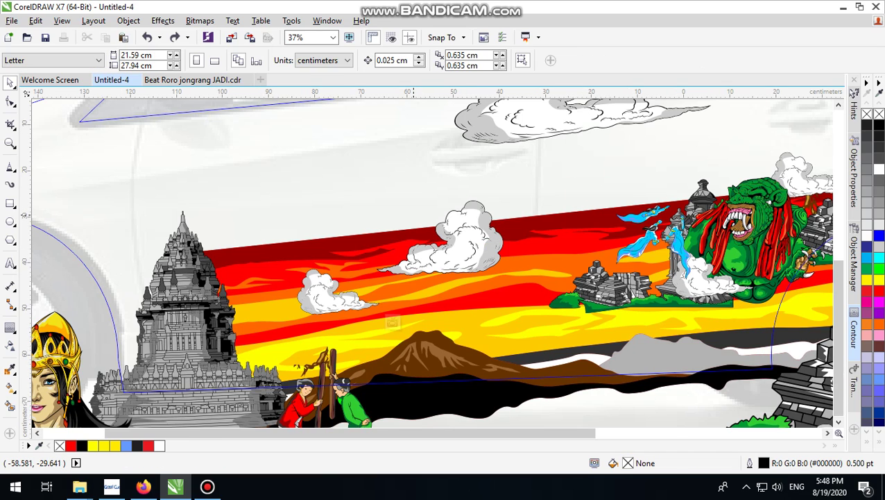
# - Place the large cloud and a duplicate of it side by side along the upper edge of the sunset background
pyautogui.scroll(-1, 420, 215)
pyautogui.click(581, 378)
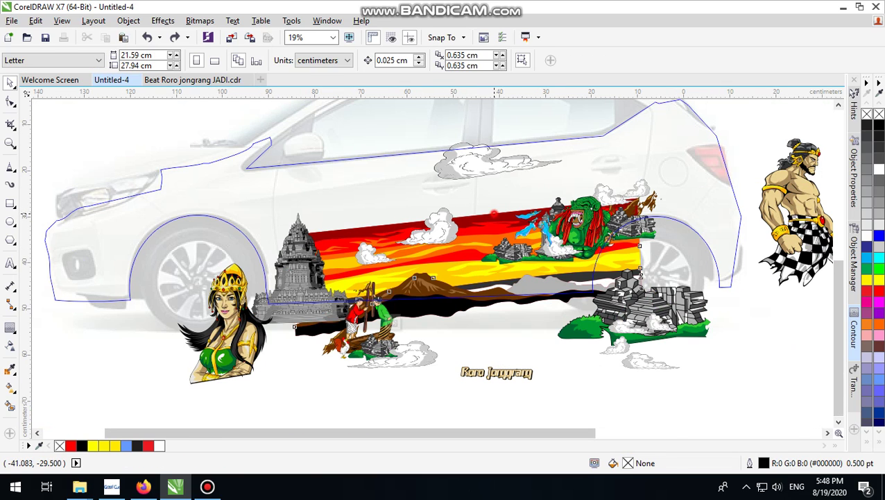
pyautogui.keyDown('ctrl'); pyautogui.click(496, 212); pyautogui.keyUp('ctrl')
pyautogui.click(518, 340)
pyautogui.keyDown('ctrl'); pyautogui.click(469, 158); pyautogui.keyUp('ctrl')
pyautogui.moveTo(474, 154); pyautogui.dragTo(496, 202)
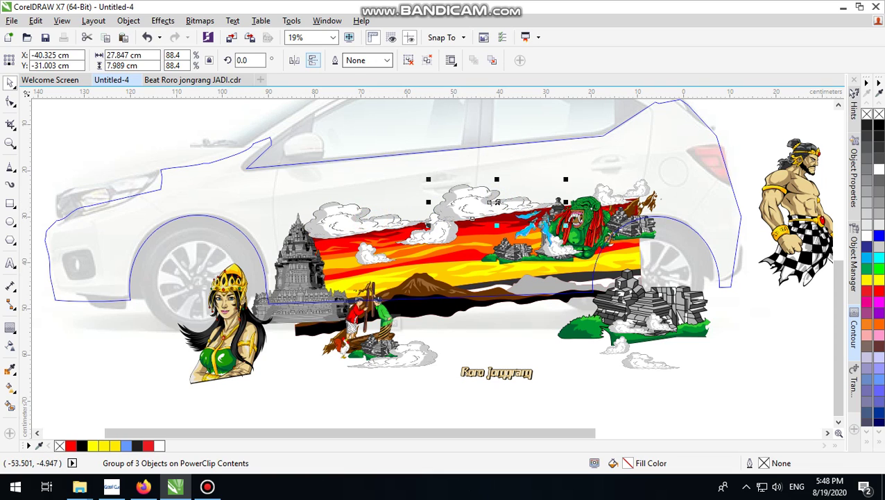
# - Shrink the duplicate large cloud to about 21.9 × 6.3 cm, flip it, and place it beside the first cloud along the sunset's upper edge
pyautogui.moveTo(565, 179); pyautogui.dragTo(487, 202)
pyautogui.scroll(1, 472, 208)
pyautogui.moveTo(443, 220); pyautogui.dragTo(495, 172)
pyautogui.click(296, 60)
pyautogui.click(512, 222)
pyautogui.click(505, 227)
pyautogui.moveTo(521, 202); pyautogui.dragTo(599, 203)
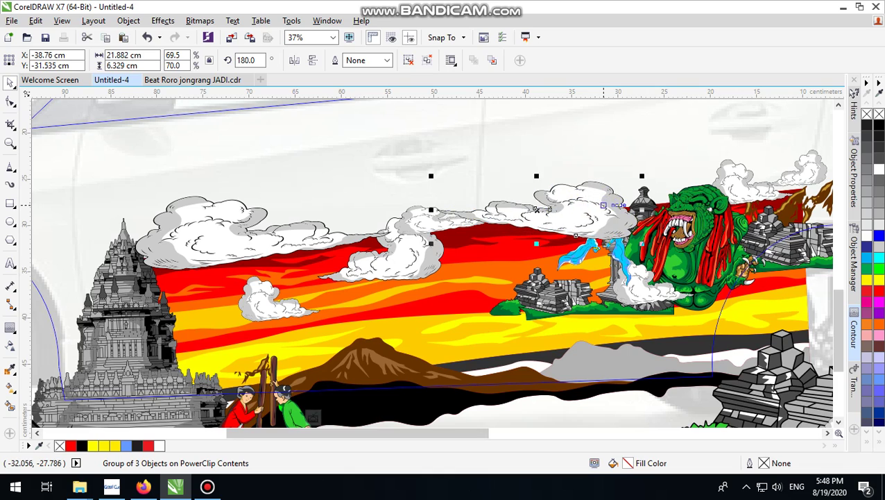
pyautogui.scroll(-1, 523, 204)
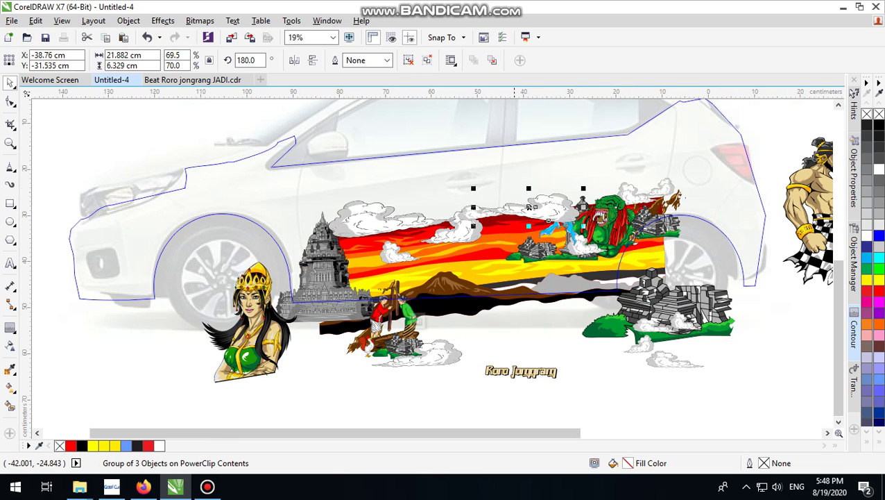
# - Ungroup the green giant and ruins scene, and move the green giant out to the car's rear beside the warrior
pyautogui.moveTo(494, 182); pyautogui.dragTo(700, 273)
pyautogui.hotkey('ctrl', 'g')
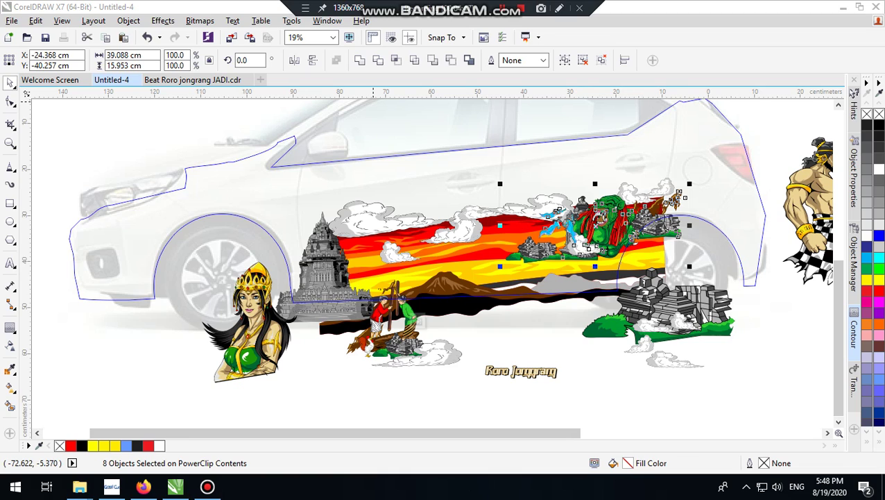
pyautogui.scroll(-2, 442, 240)
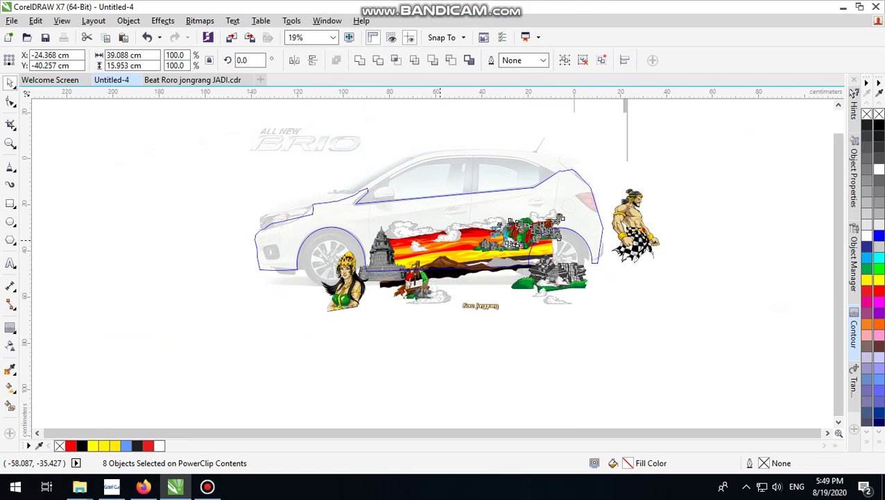
pyautogui.click(607, 326)
pyautogui.scroll(4, 507, 232)
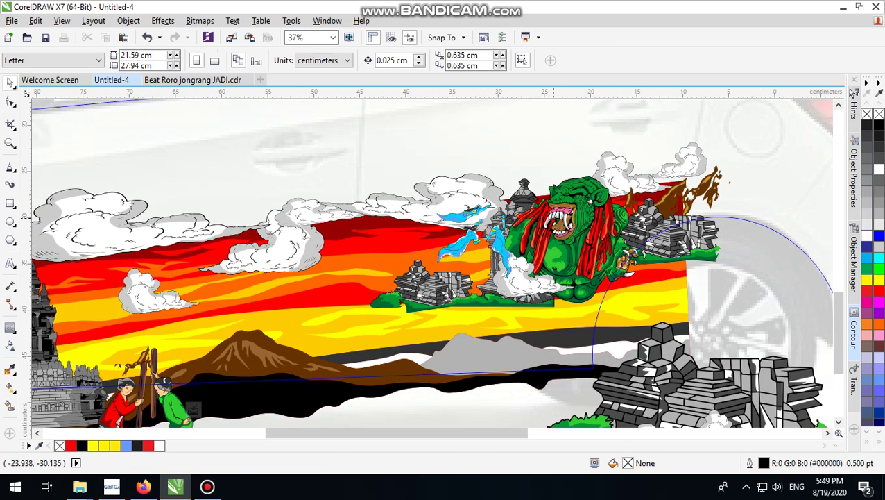
pyautogui.scroll(-2, 509, 236)
pyautogui.moveTo(534, 215); pyautogui.dragTo(675, 154)
# - Enlarge the temple gate and ruins group at the rear end of the sunset to about 31.6 × 22.9 cm
pyautogui.click(525, 230)
pyautogui.click(532, 259)
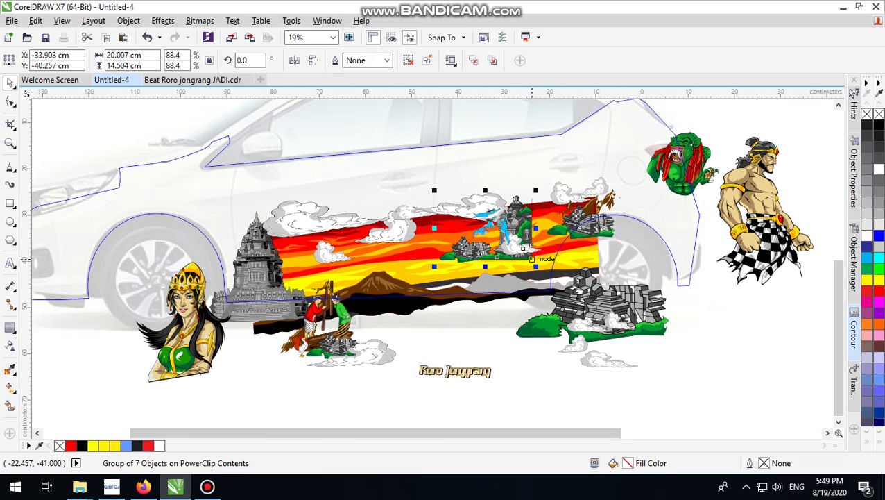
pyautogui.moveTo(536, 267); pyautogui.dragTo(589, 306)
pyautogui.moveTo(547, 237); pyautogui.dragTo(540, 244)
pyautogui.click(646, 241)
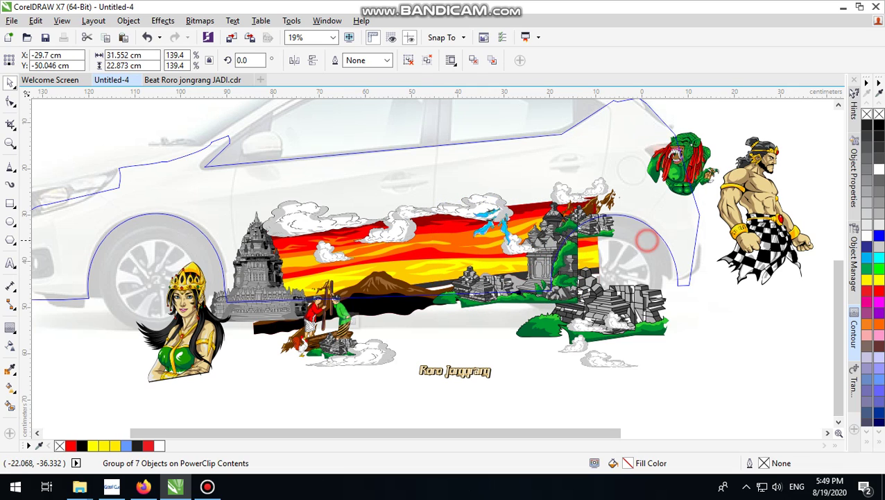
# - Enlarge the small ruins piece above the rear wheel to about 22.7 × 13.8 cm
pyautogui.click(609, 232)
pyautogui.moveTo(619, 242); pyautogui.dragTo(661, 233)
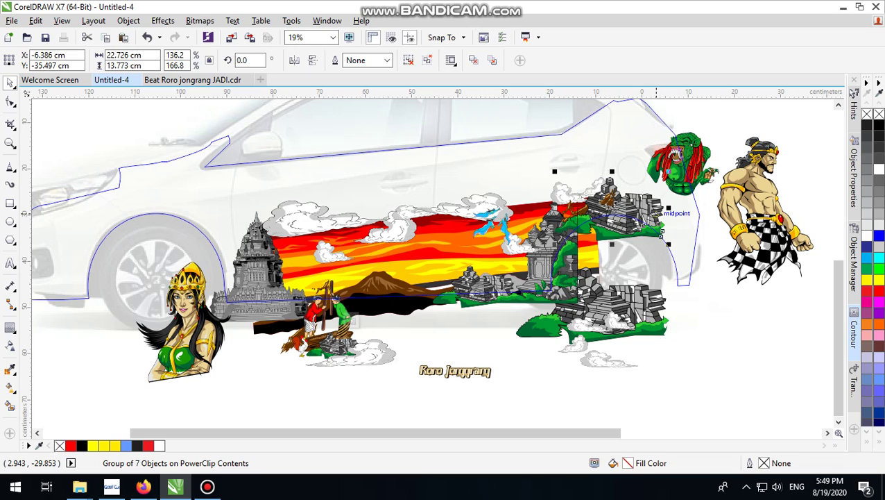
pyautogui.press('F7')
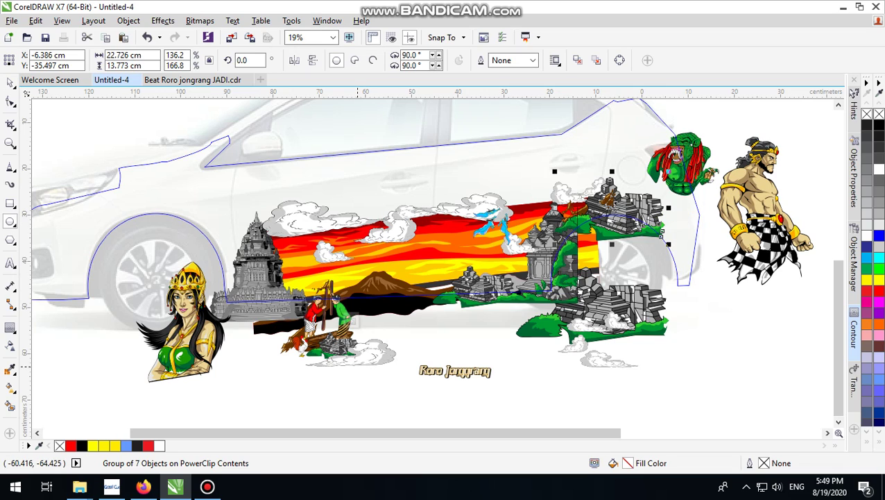
pyautogui.click(9, 83)
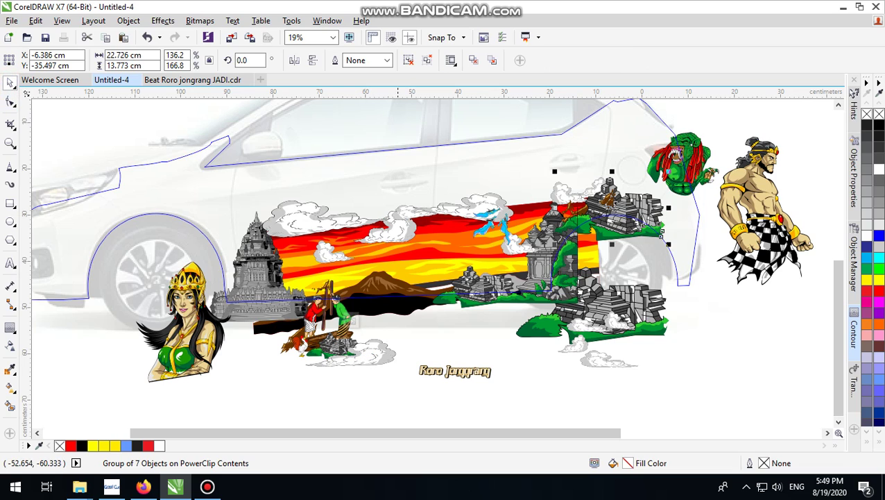
# - Move the large loose cloud from beneath the two villagers to the empty area below the artwork, and select the villagers group
pyautogui.moveTo(380, 354); pyautogui.dragTo(339, 416)
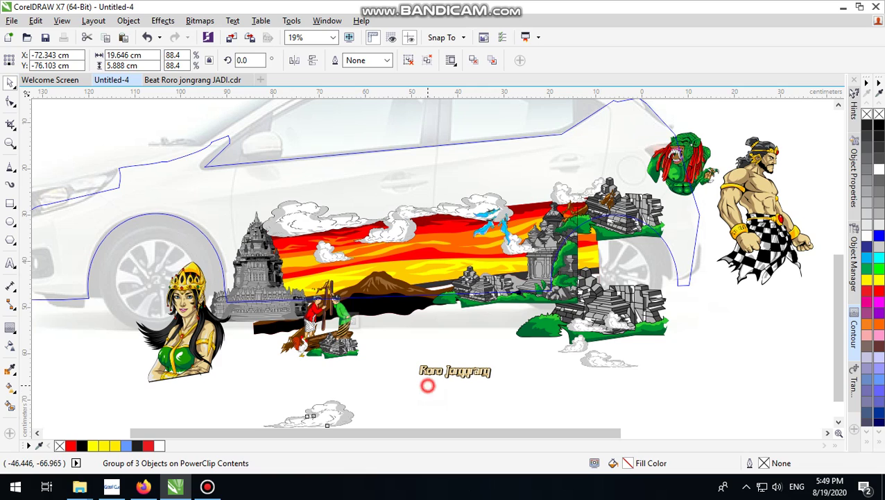
pyautogui.click(394, 375)
pyautogui.moveTo(395, 376); pyautogui.dragTo(268, 325)
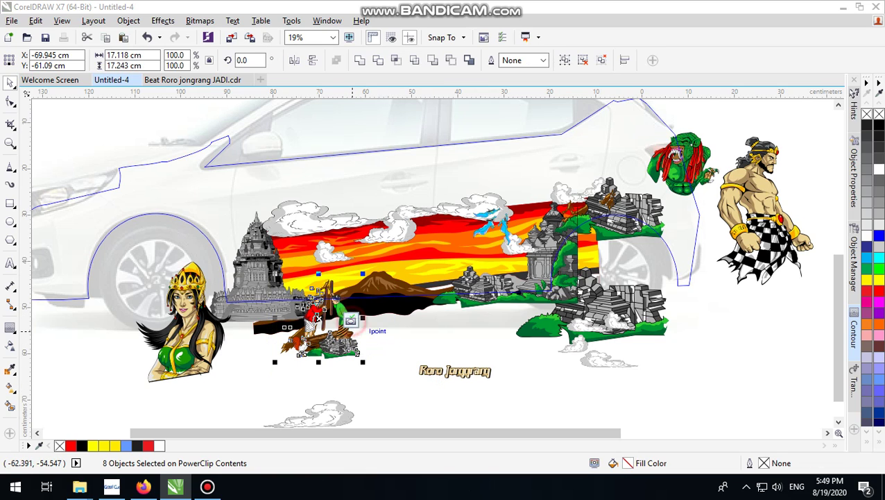
# - Finish editing the body outline's contents and delete the leftover motorcycle decal pieces above the car
pyautogui.click(350, 320)
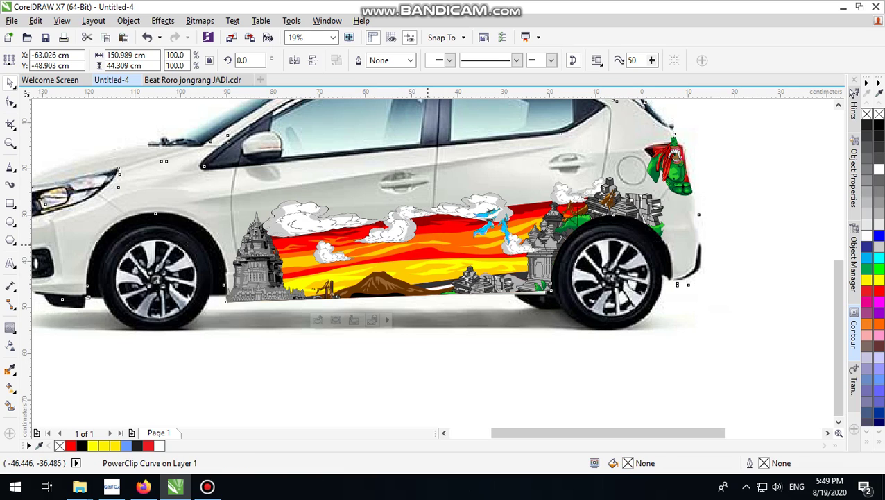
pyautogui.keyDown('ctrl'); pyautogui.click(428, 245); pyautogui.keyUp('ctrl')
pyautogui.scroll(-1, 536, 351)
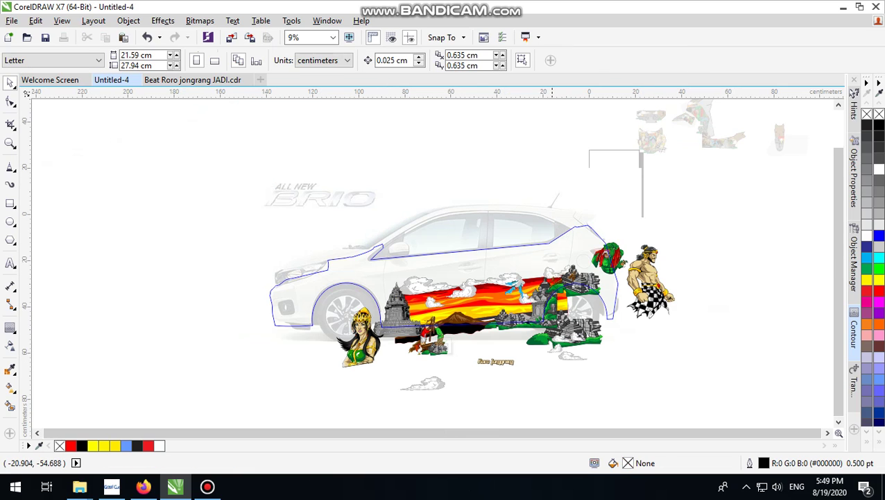
pyautogui.click(703, 365)
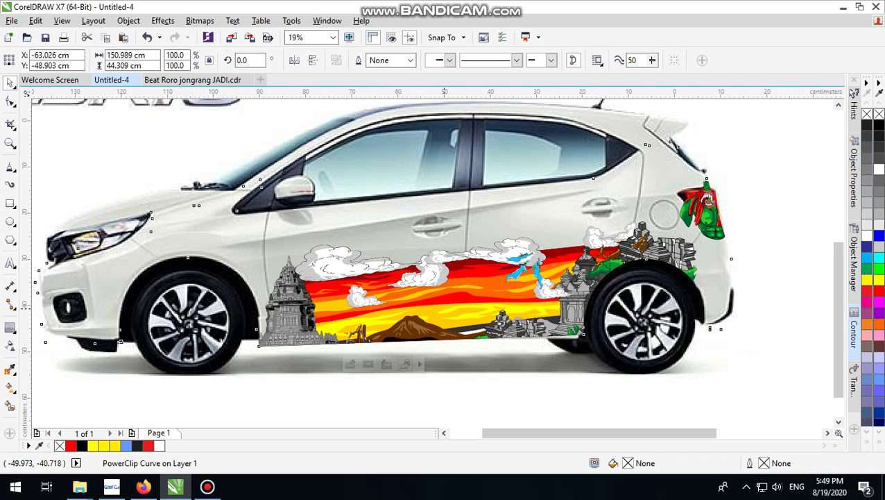
pyautogui.keyDown('ctrl'); pyautogui.click(444, 308); pyautogui.keyUp('ctrl')
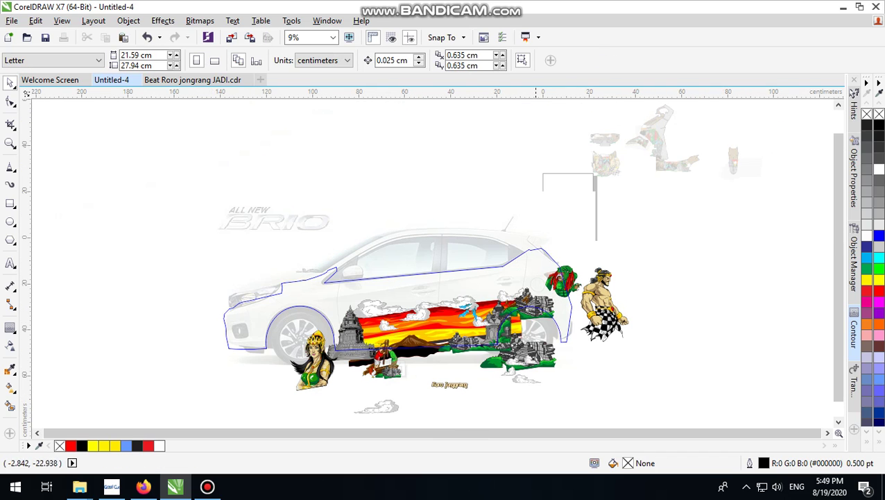
pyautogui.click(655, 270)
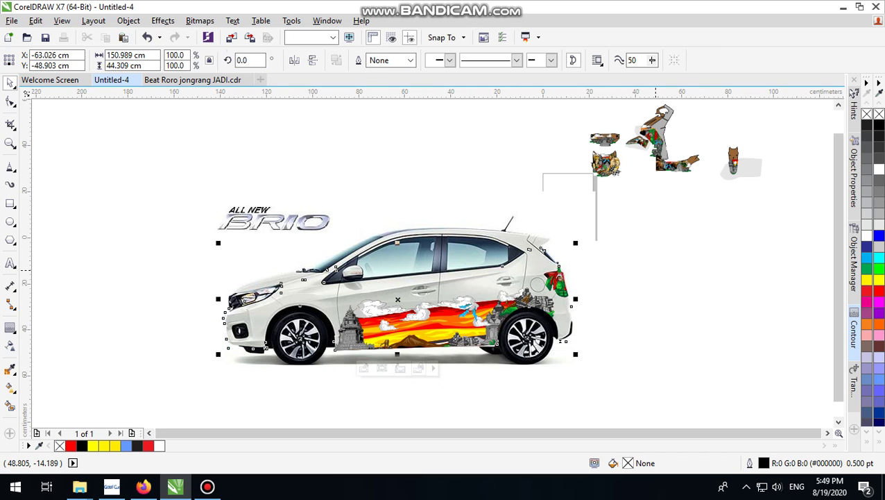
pyautogui.moveTo(765, 237); pyautogui.dragTo(548, 117)
pyautogui.press('Delete')
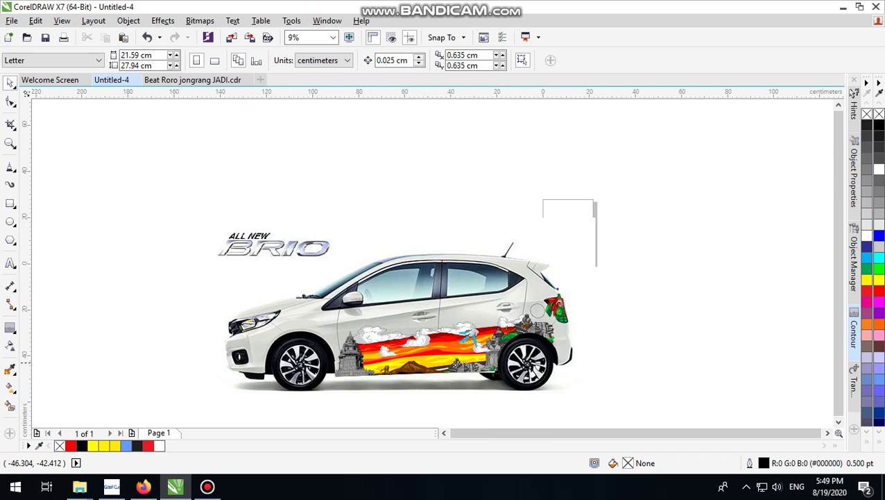
# - Reopen the body outline's contents and move the two villagers with the rooster up onto the sunset beside the tall gray temple
pyautogui.scroll(2, 414, 369)
pyautogui.scroll(-2, 506, 263)
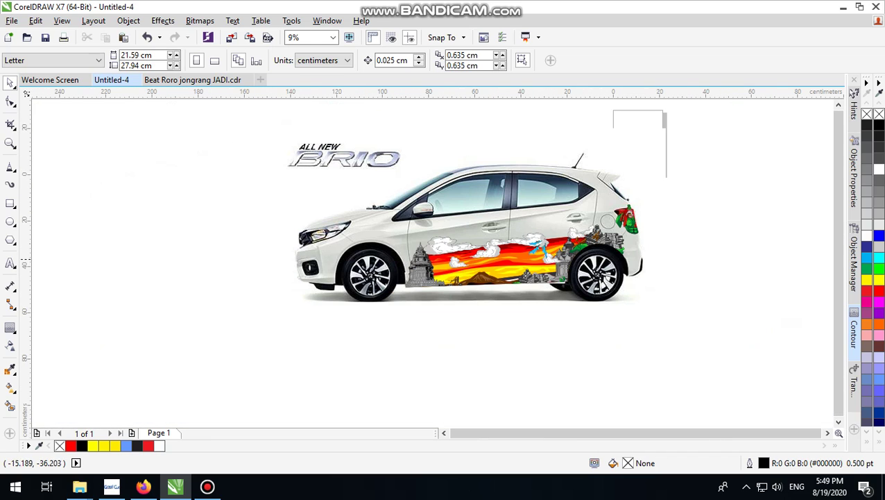
pyautogui.scroll(1, 496, 269)
pyautogui.click(496, 270)
pyautogui.click(405, 324)
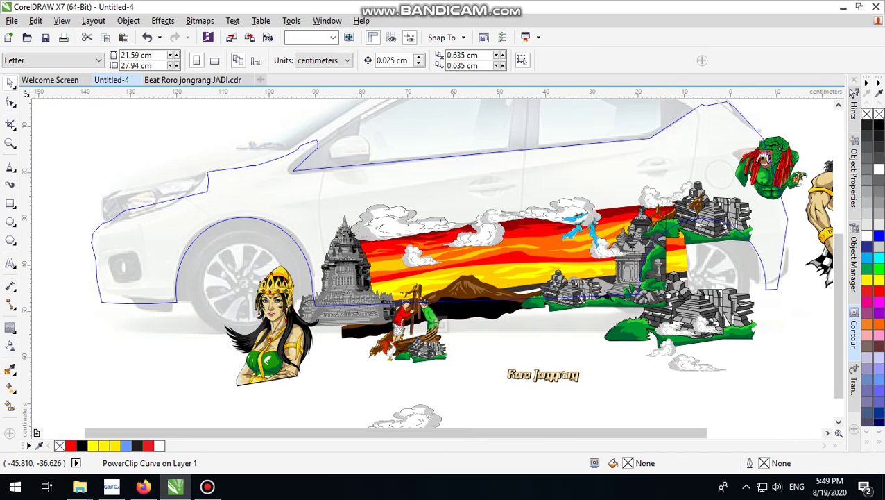
pyautogui.moveTo(359, 325); pyautogui.dragTo(479, 367)
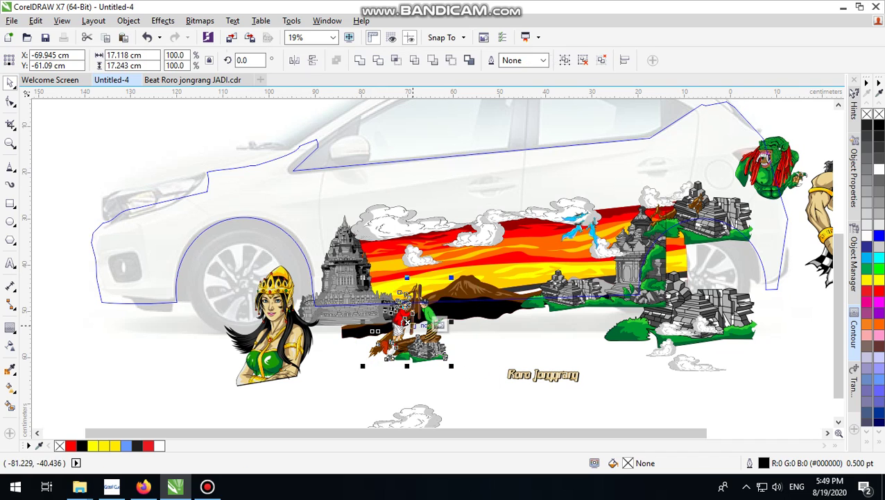
pyautogui.scroll(2, 425, 295)
pyautogui.moveTo(429, 295); pyautogui.dragTo(424, 295)
pyautogui.click(502, 377)
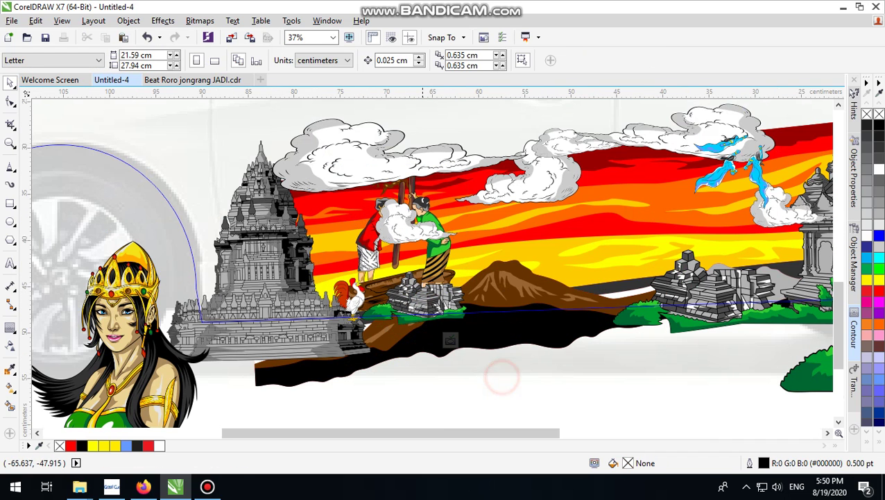
# - Move the small cloud off the villagers to above the sunset, and bring the villagers in front of the temple
pyautogui.click(414, 226)
pyautogui.moveTo(414, 225); pyautogui.dragTo(483, 109)
pyautogui.scroll(-1, 514, 145)
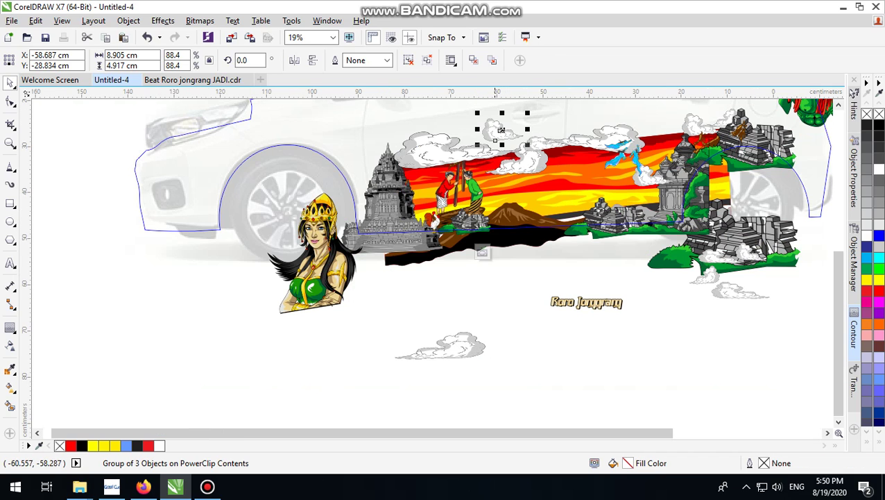
pyautogui.moveTo(511, 268); pyautogui.dragTo(395, 132)
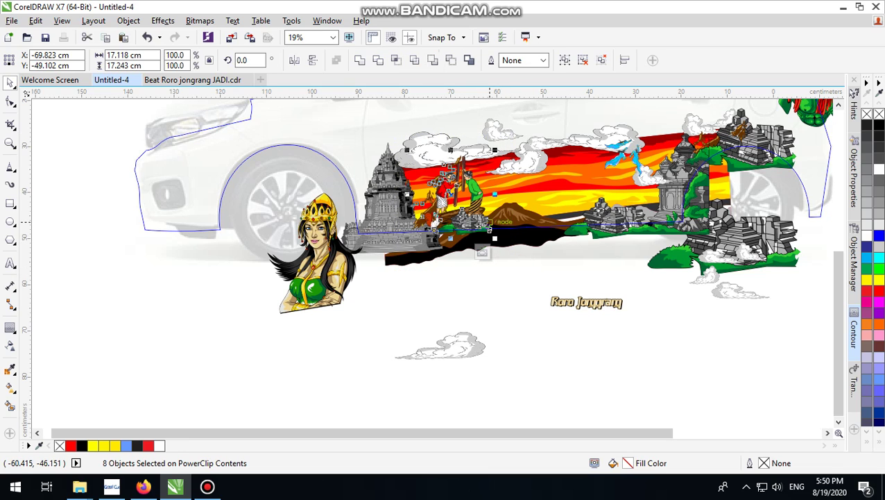
pyautogui.click(414, 292)
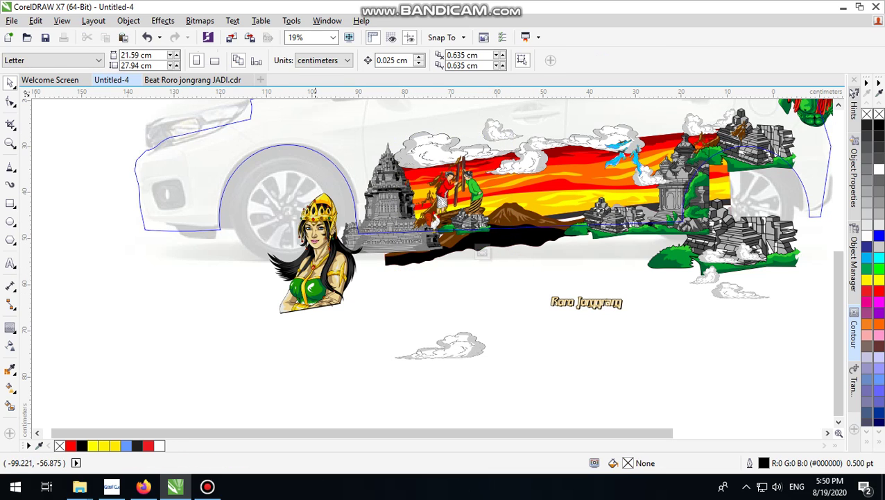
# - Move the crowned woman onto the rear half of the sunset and bring her to the front of the other artwork
pyautogui.click(614, 186)
pyautogui.moveTo(313, 254); pyautogui.dragTo(595, 179)
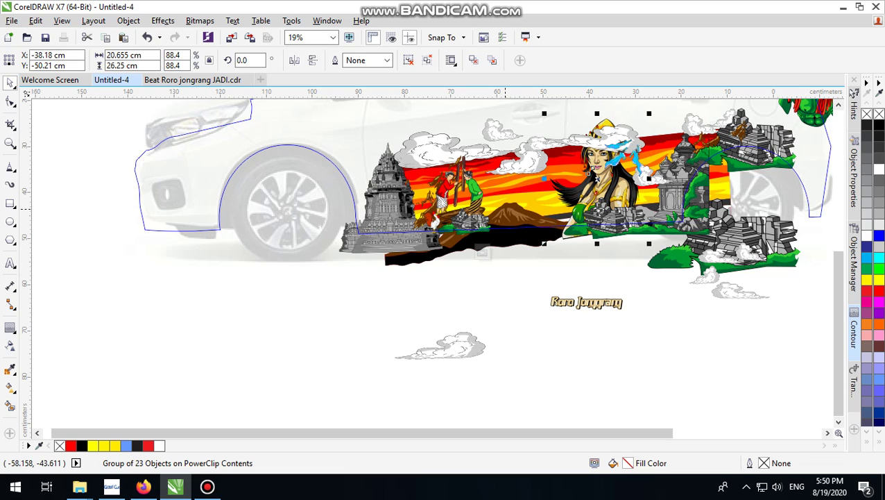
pyautogui.hotkey('shift', 'pageup')
pyautogui.scroll(-2, 595, 179)
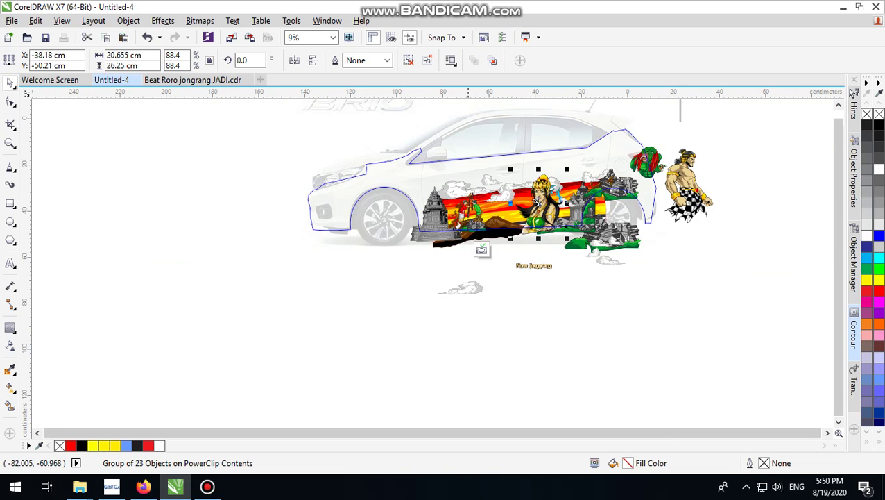
# - Enlarge the crowned woman to about 33.3 × 39.1 cm and shift her slightly up toward the car's rear
pyautogui.scroll(3, 507, 234)
pyautogui.moveTo(561, 170); pyautogui.dragTo(594, 126)
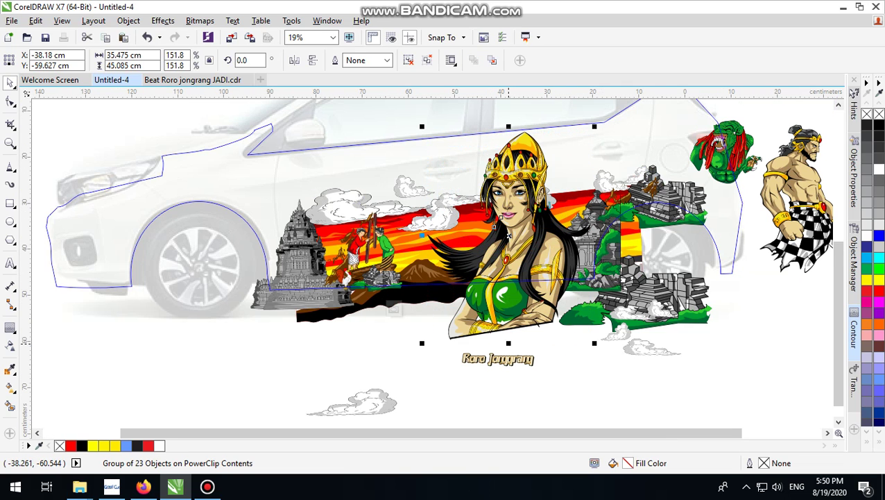
pyautogui.moveTo(508, 342); pyautogui.dragTo(509, 327)
pyautogui.moveTo(594, 127); pyautogui.dragTo(585, 137)
pyautogui.moveTo(518, 211); pyautogui.dragTo(529, 201)
pyautogui.scroll(-2, 404, 204)
# - Move the bare-chested warrior above the rear wheel inside the body outline and size him to about 20.5 × 31.5 cm
pyautogui.click(605, 207)
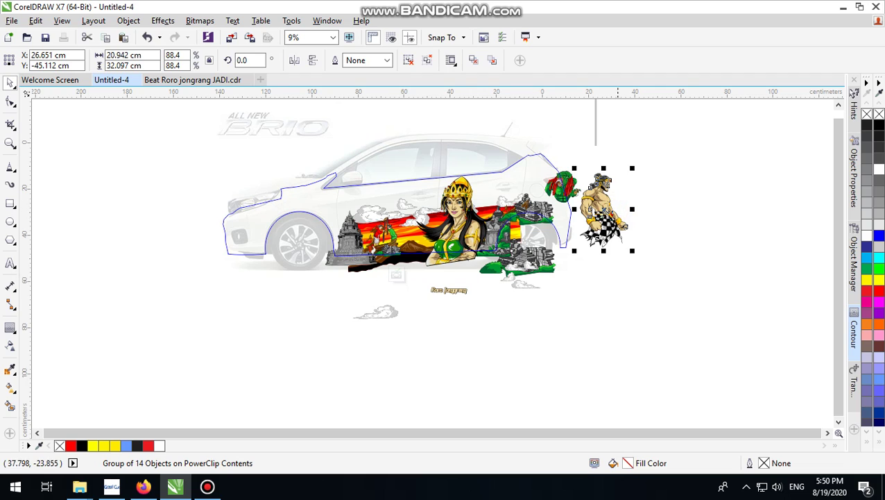
pyautogui.moveTo(601, 208); pyautogui.dragTo(495, 219)
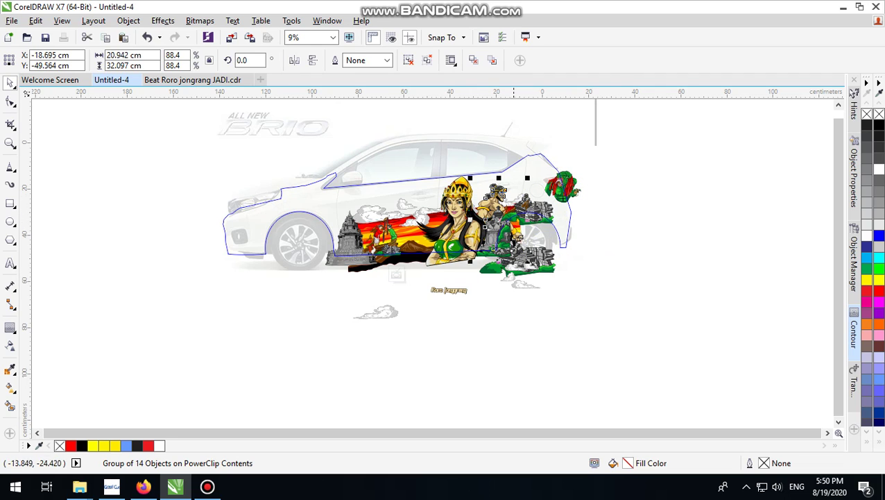
pyautogui.moveTo(527, 178); pyautogui.dragTo(540, 159)
pyautogui.scroll(1, 534, 172)
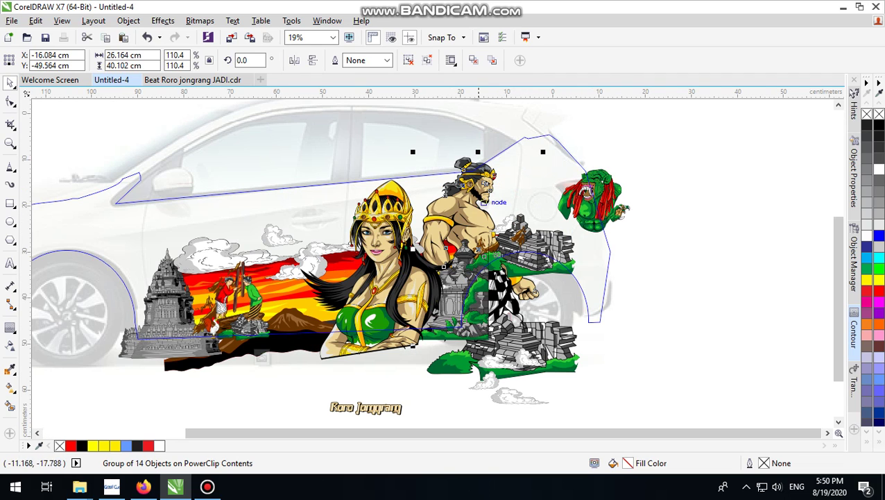
pyautogui.moveTo(477, 204); pyautogui.dragTo(535, 171)
pyautogui.moveTo(591, 140); pyautogui.dragTo(573, 164)
pyautogui.moveTo(510, 203); pyautogui.dragTo(526, 177)
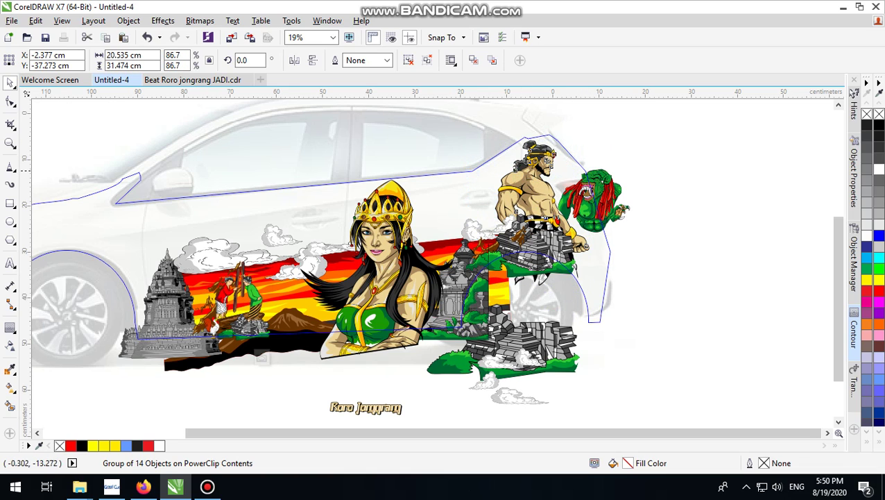
# - Place the green giant between the crowned woman and the warrior, enlarged to about 20.1 × 17.6 cm
pyautogui.click(616, 177)
pyautogui.moveTo(614, 179); pyautogui.dragTo(499, 186)
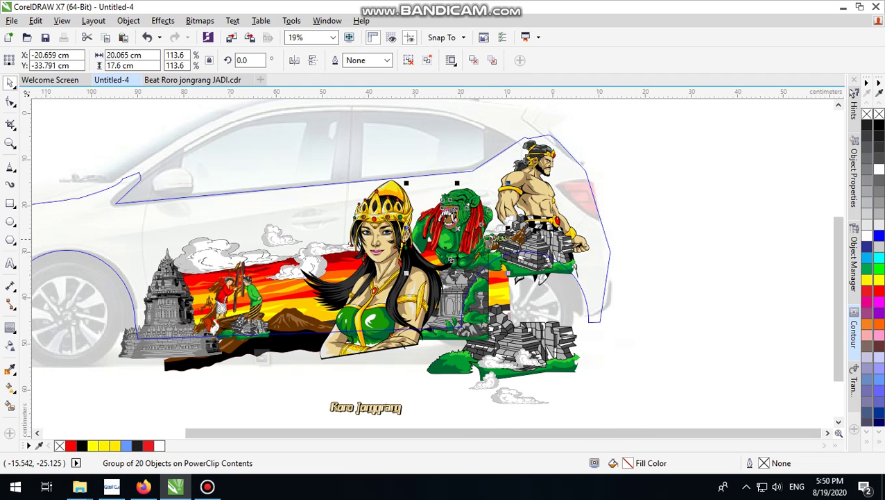
pyautogui.scroll(2, 517, 264)
pyautogui.scroll(-1, 480, 243)
# - Move the large stone ruins up over the warrior's legs, enlarge them to about 33.2 × 16.7 cm, and bring them to the front
pyautogui.moveTo(516, 342); pyautogui.dragTo(516, 257)
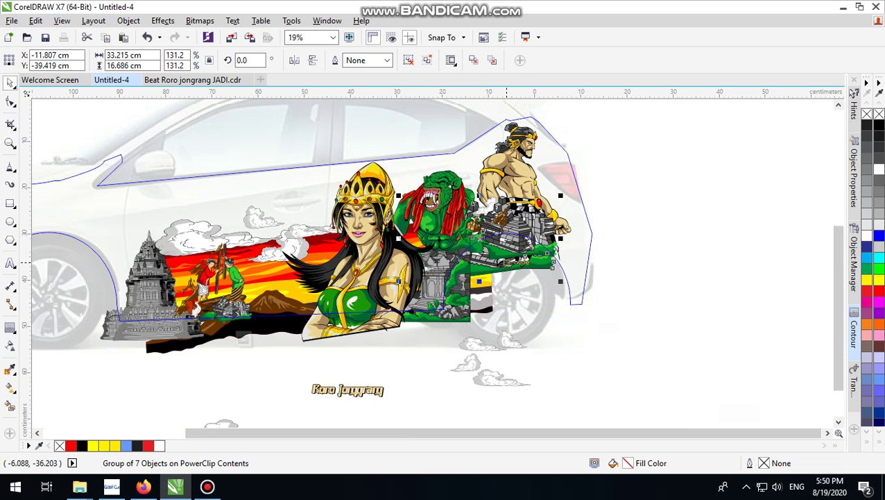
pyautogui.hotkey('shift', 'pageup')
pyautogui.click(678, 310)
pyautogui.click(388, 282)
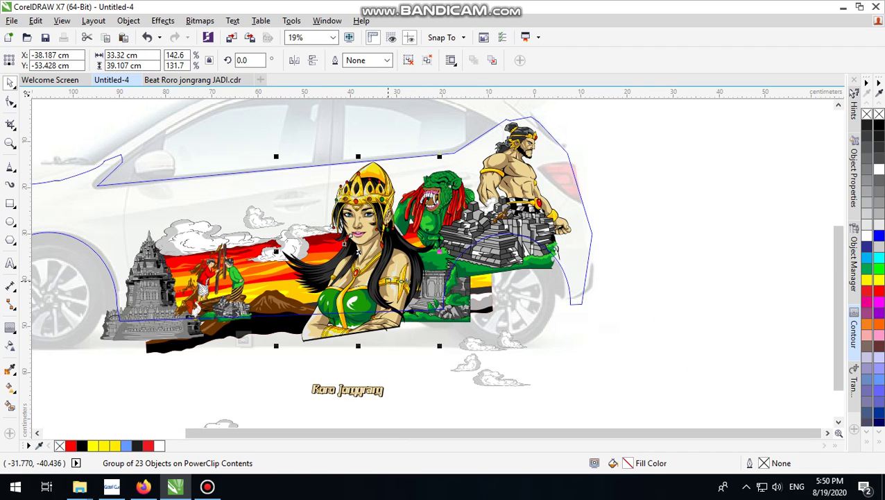
# - Place a duplicate of the large stone ruins between the stone temple and the crowned woman, keeping the original in place
pyautogui.click(653, 209)
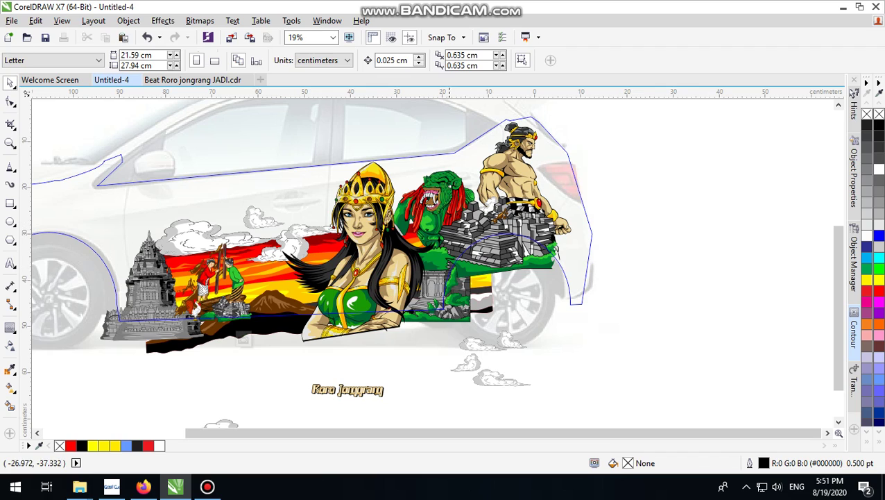
pyautogui.moveTo(499, 255); pyautogui.dragTo(274, 327)
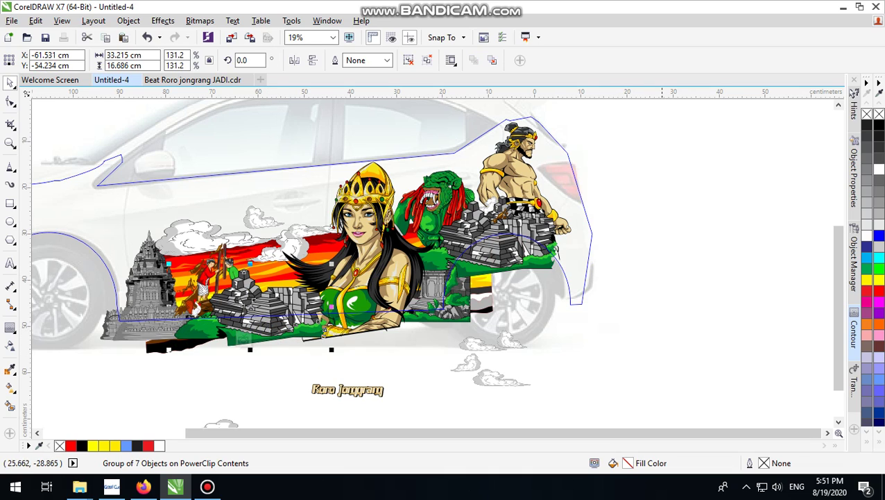
pyautogui.click(673, 208)
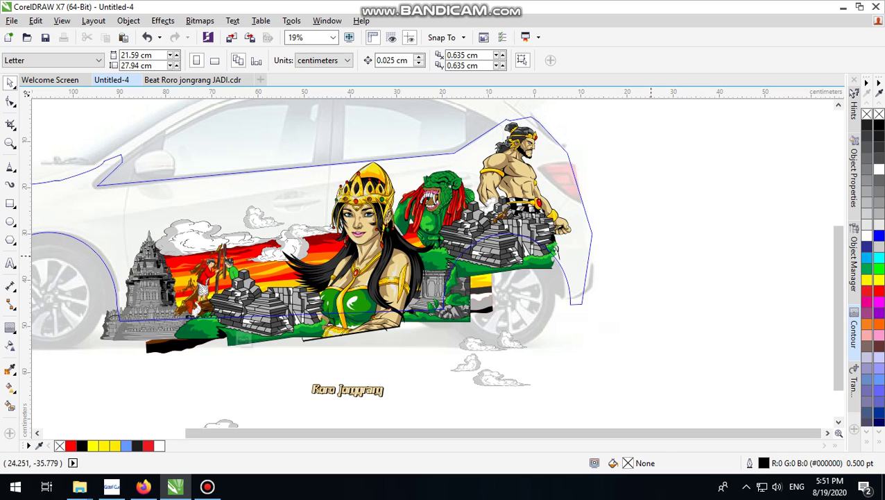
# - Shrink the stone temple behind the front wheel, shift it slightly forward, and finish editing the PowerClip contents
pyautogui.click(148, 324)
pyautogui.moveTo(98, 343); pyautogui.dragTo(120, 319)
pyautogui.moveTo(147, 259)
pyautogui.mouseDown()
pyautogui.moveTo(135, 267)
pyautogui.moveTo(141, 260)
pyautogui.mouseUp()
pyautogui.click(182, 250)
pyautogui.keyDown('ctrl'); pyautogui.click(722, 212); pyautogui.keyUp('ctrl')
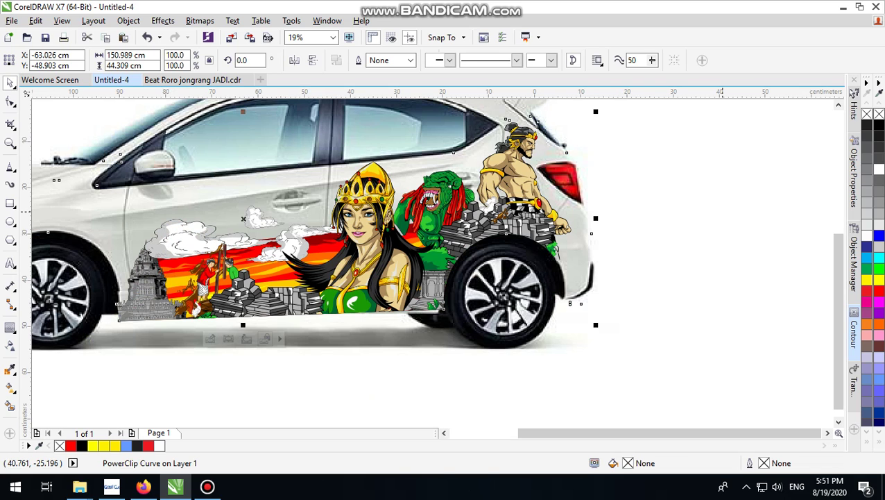
pyautogui.click(683, 199)
pyautogui.scroll(-1, 637, 392)
pyautogui.scroll(1, 465, 370)
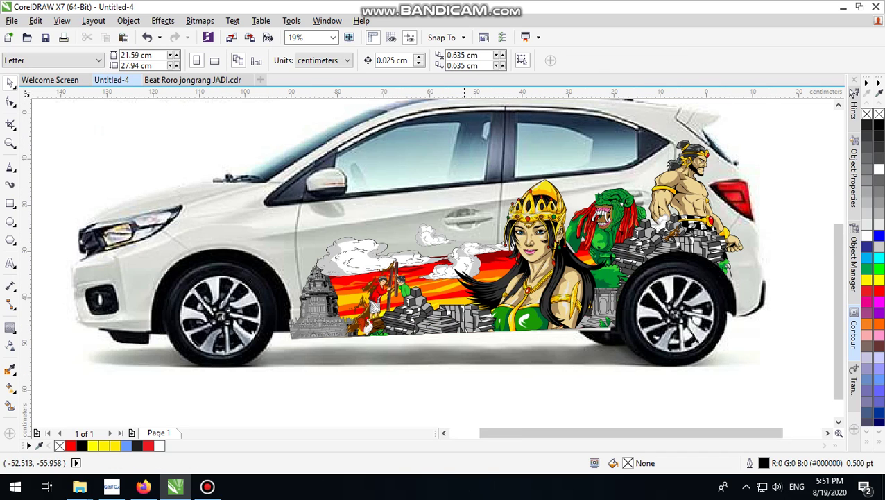
pyautogui.scroll(-1, 490, 326)
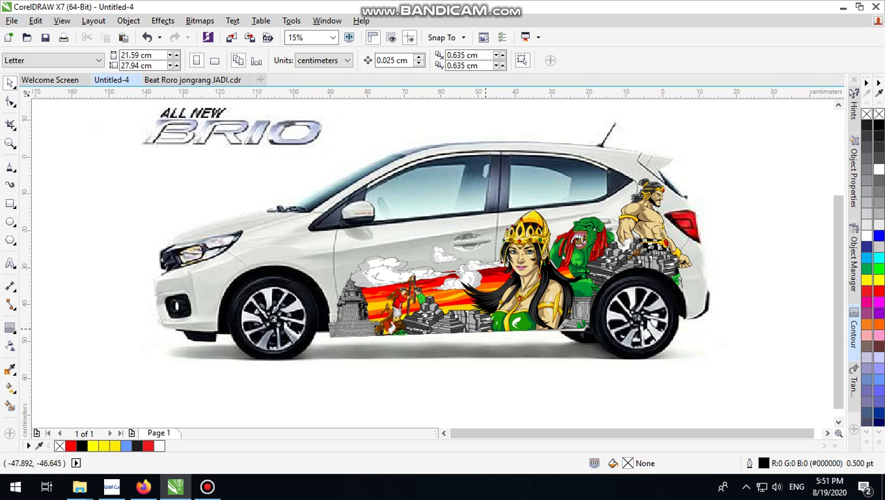
# - Reopen the PowerClip contents and move the Roro Jonggrang title over the clouds, enlarged to about 32.6 × 6.9 cm and brought to the front
pyautogui.click(477, 256)
pyautogui.click(397, 355)
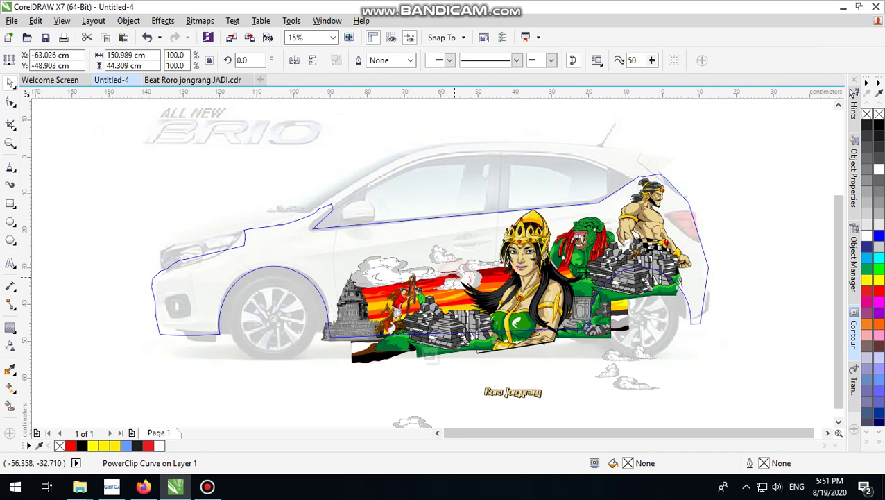
pyautogui.scroll(-1, 438, 257)
pyautogui.scroll(1, 477, 320)
pyautogui.moveTo(386, 311); pyautogui.dragTo(564, 354)
pyautogui.moveTo(496, 333); pyautogui.dragTo(512, 150)
pyautogui.scroll(2, 437, 179)
pyautogui.click(450, 188)
pyautogui.moveTo(464, 180); pyautogui.dragTo(408, 237)
pyautogui.hotkey('shift', 'pageup')
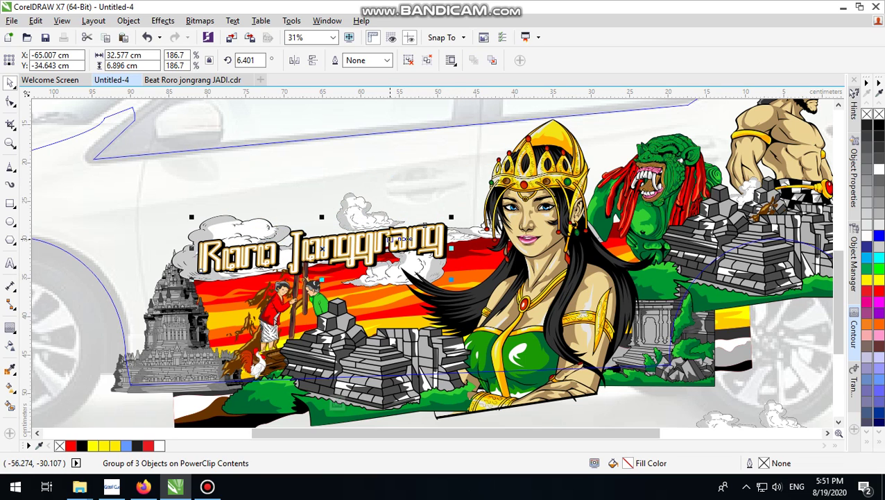
# - Enlarge the title to about 42.6 × 10.6 cm, rotate it to about 8.8°, and position it above the clouds beside the crown
pyautogui.moveTo(451, 217); pyautogui.dragTo(491, 207)
pyautogui.moveTo(424, 234); pyautogui.dragTo(369, 195)
pyautogui.click(409, 194)
pyautogui.moveTo(435, 171); pyautogui.dragTo(435, 164)
pyautogui.moveTo(387, 194); pyautogui.dragTo(428, 187)
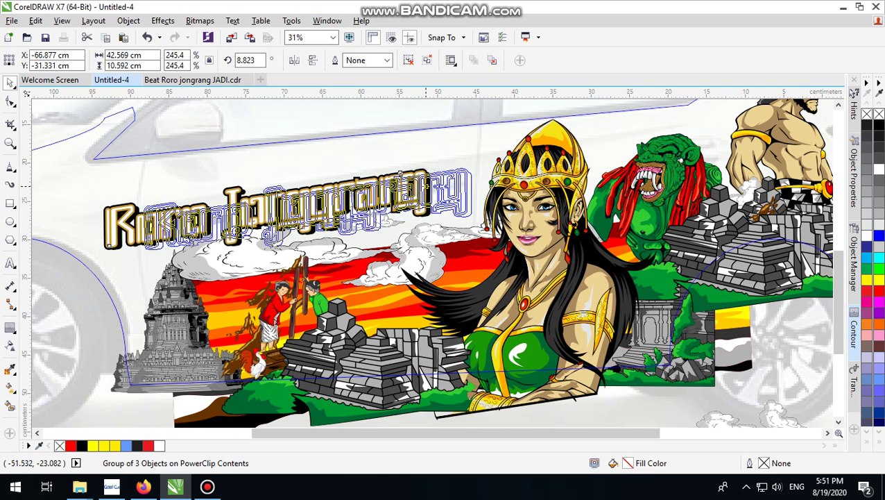
pyautogui.scroll(-1, 326, 205)
pyautogui.click(669, 162)
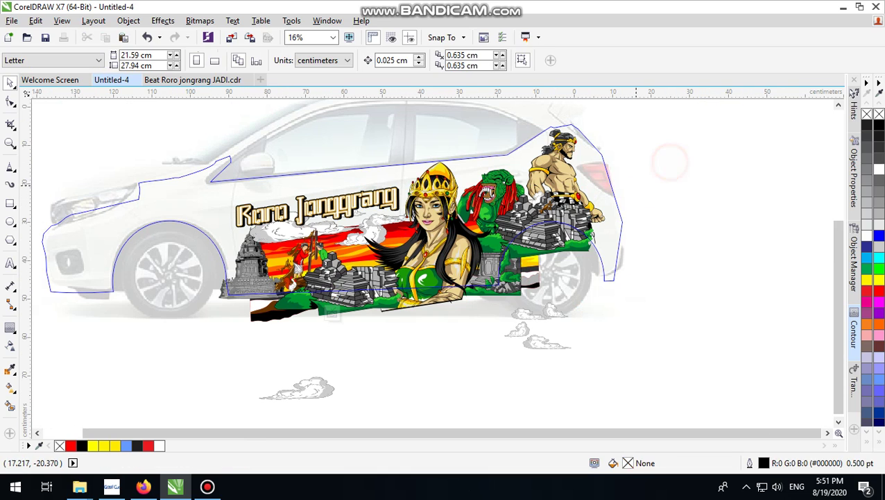
# - Try to move the bare-chested warrior down beside the crowned woman and bring him to the front, and undo it
pyautogui.scroll(2, 569, 194)
pyautogui.scroll(-1, 558, 175)
pyautogui.moveTo(558, 165); pyautogui.dragTo(361, 239)
pyautogui.hotkey('shift', 'pageup')
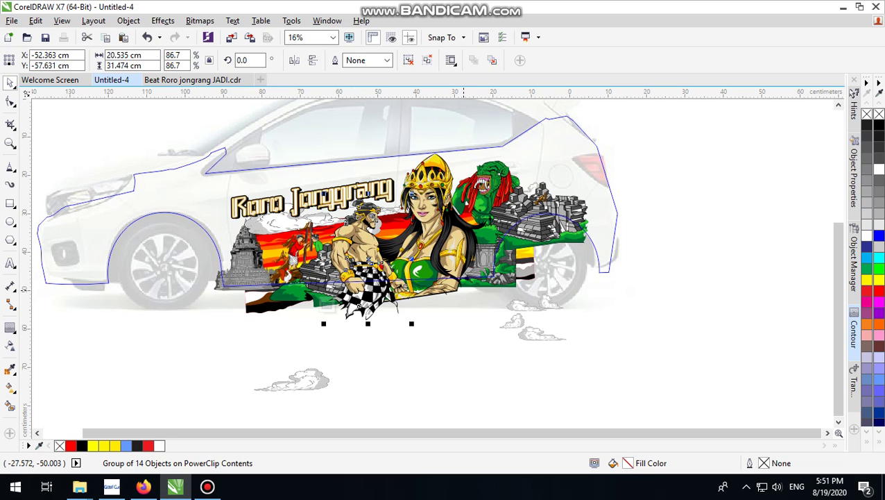
pyautogui.hotkey('ctrl', 'z')
pyautogui.hotkey('ctrl', 'z')
pyautogui.hotkey('ctrl', 'z')
pyautogui.click(671, 146)
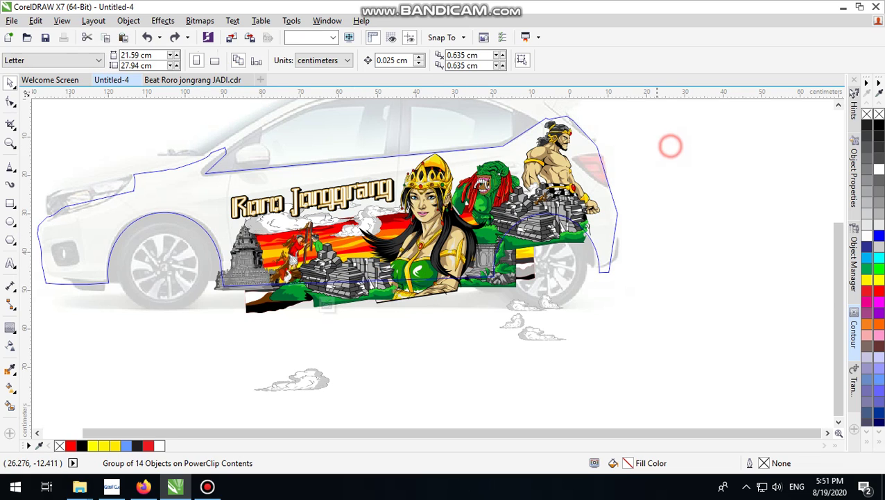
# - Finish editing the PowerClip contents so the artwork is clipped to the body outline
pyautogui.click(646, 150)
pyautogui.keyDown('ctrl'); pyautogui.click(664, 171); pyautogui.keyUp('ctrl')
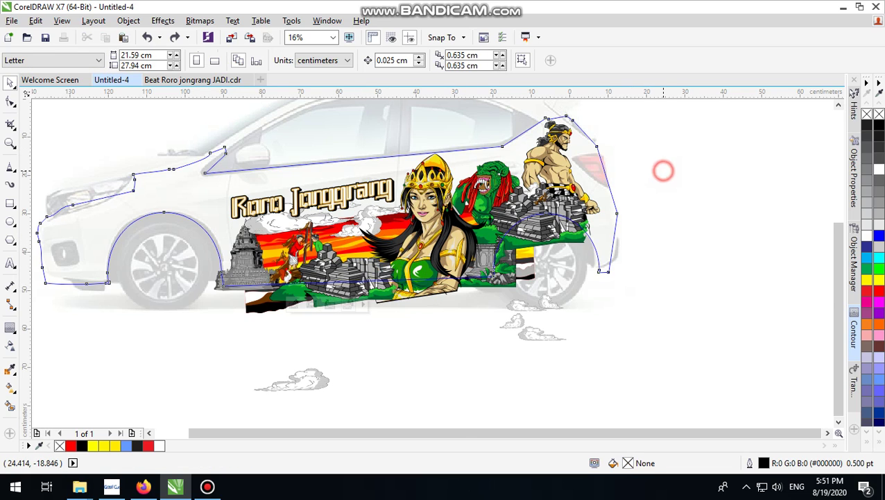
pyautogui.click(663, 187)
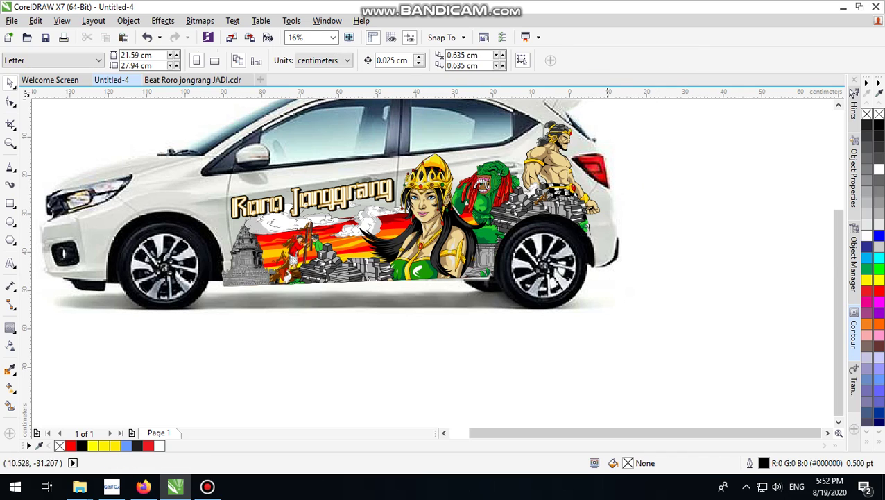
# - Examine the clipped decal artwork on the whole car, both as an overview and in closer detail
pyautogui.scroll(1, 610, 217)
pyautogui.scroll(-1, 556, 291)
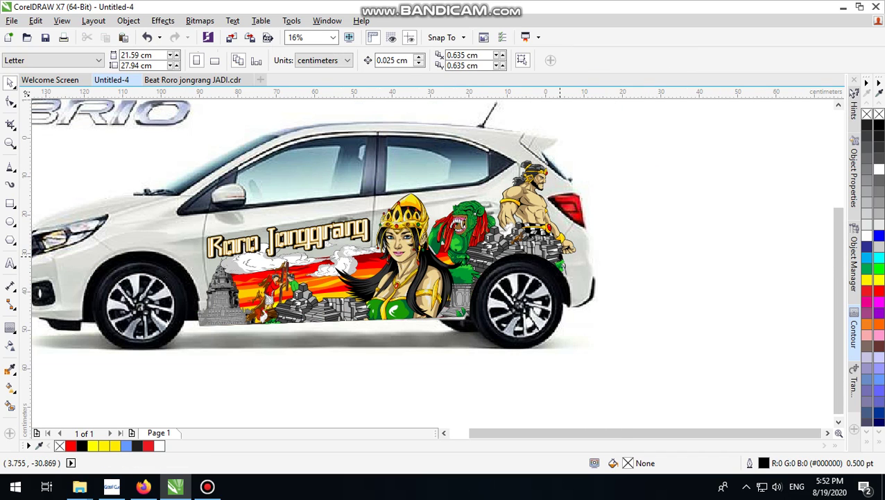
pyautogui.scroll(-1, 560, 253)
pyautogui.scroll(1, 526, 258)
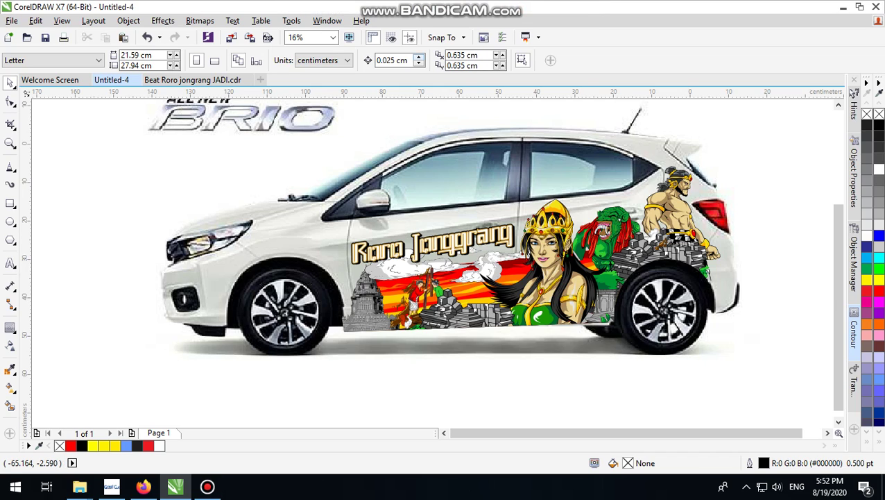
pyautogui.click(776, 239)
pyautogui.scroll(-1, 431, 304)
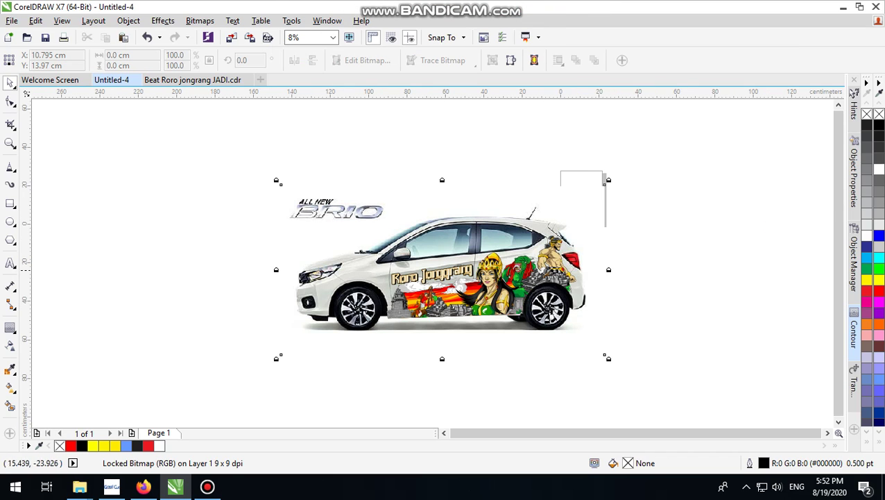
pyautogui.scroll(1, 541, 260)
pyautogui.click(697, 222)
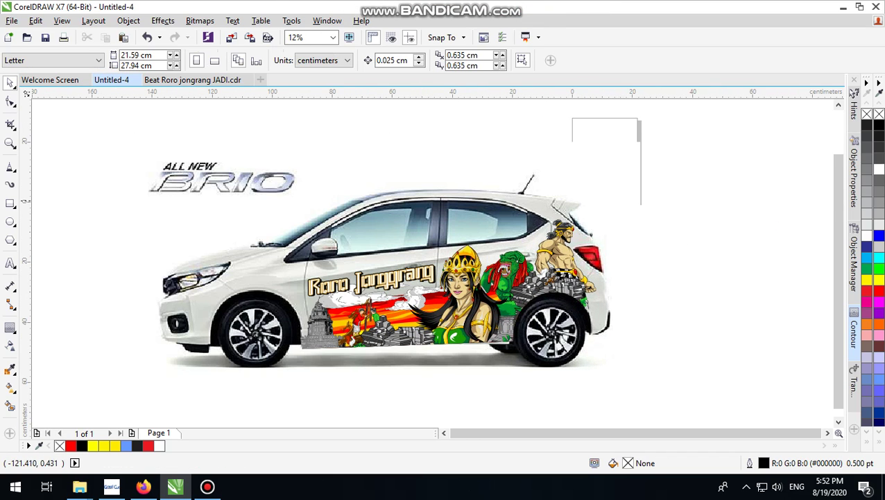
pyautogui.click(303, 296)
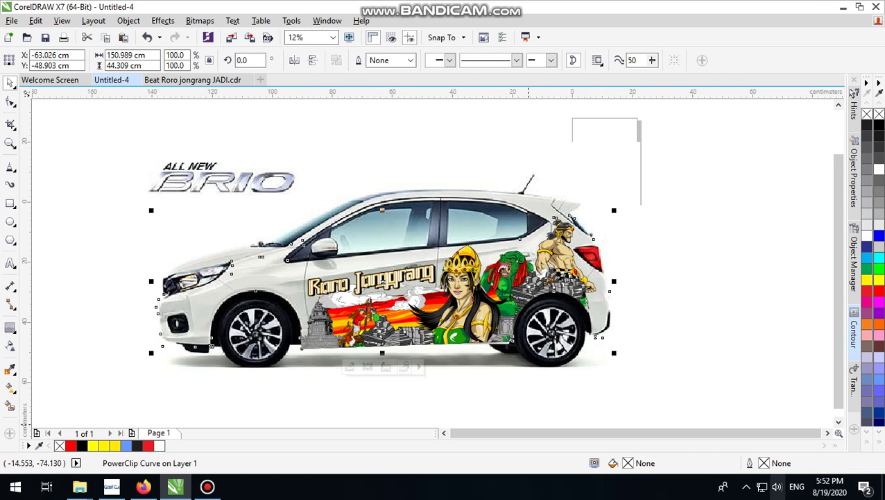
pyautogui.click(776, 486)
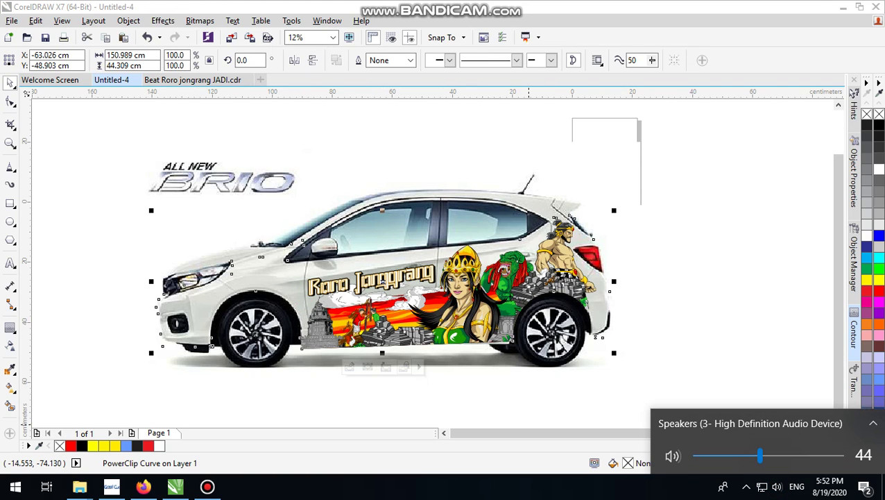
pyautogui.click(694, 207)
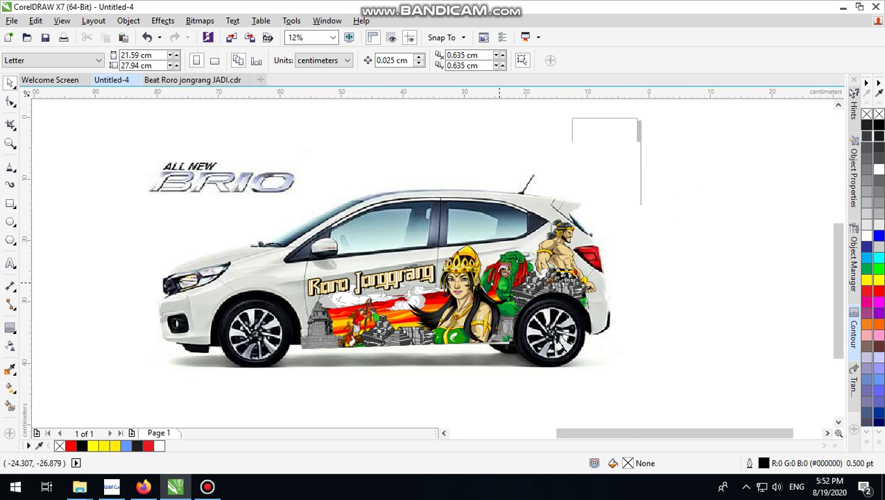
pyautogui.scroll(2, 498, 288)
pyautogui.scroll(-2, 585, 264)
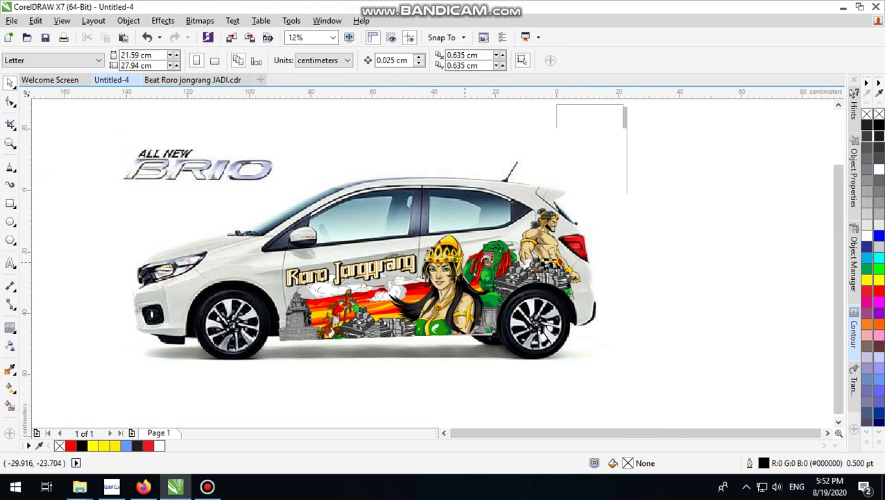
pyautogui.hscroll(-2, 446, 281)
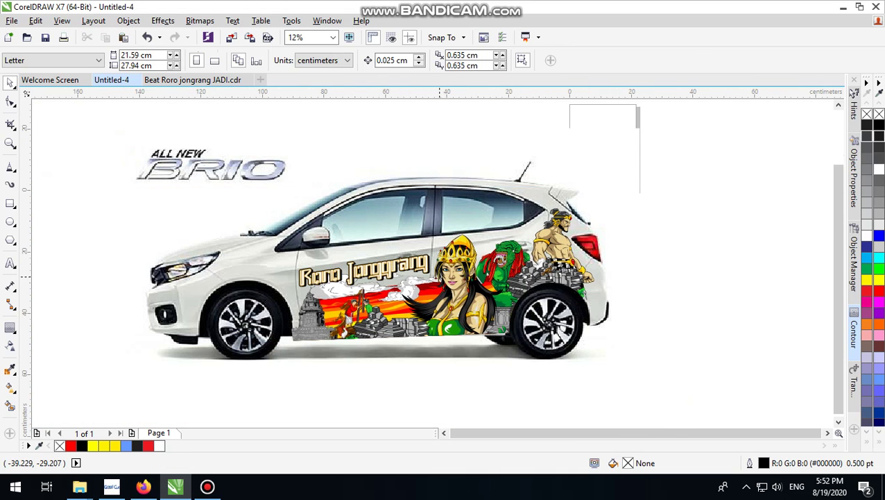
pyautogui.scroll(1, 444, 282)
pyautogui.click(754, 192)
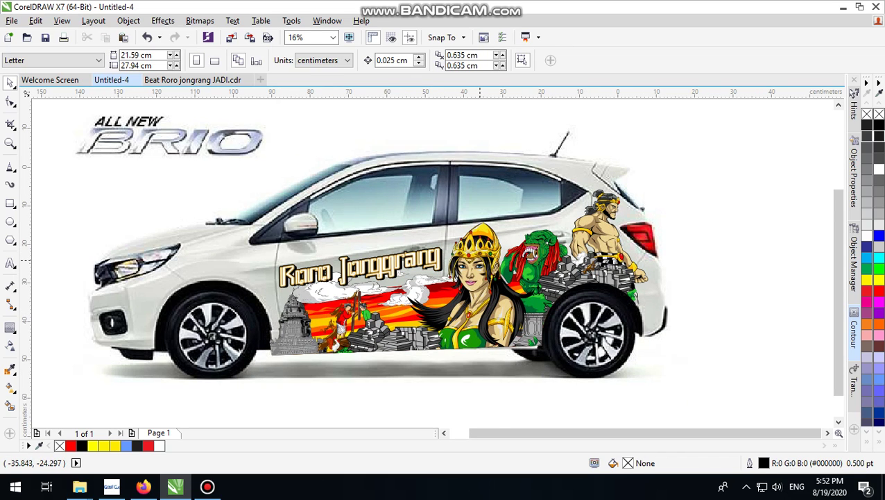
pyautogui.scroll(1, 415, 275)
pyautogui.click(749, 156)
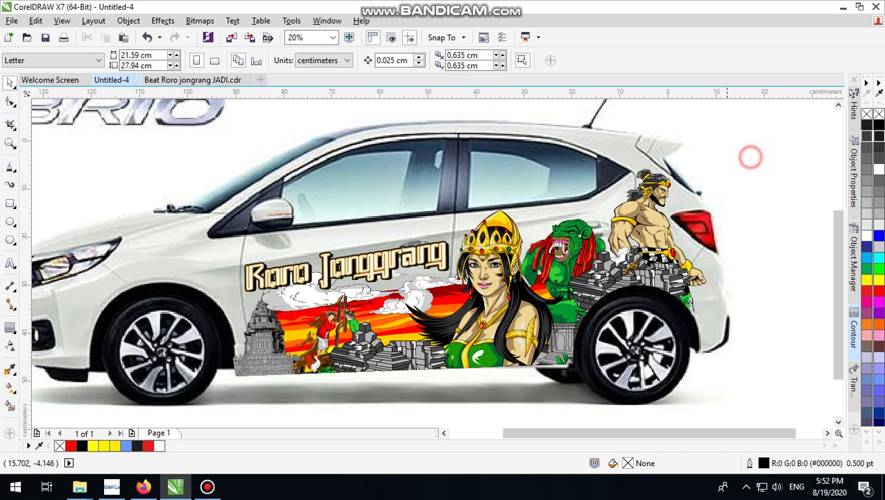
# - Reopen the PowerClip contents, shrink the cloud over the sunset to about 8.0 × 4.7 cm, and place a duplicate beside the crowned woman
pyautogui.click(365, 299)
pyautogui.keyDown('ctrl'); pyautogui.click(401, 296); pyautogui.keyUp('ctrl')
pyautogui.scroll(3, 414, 307)
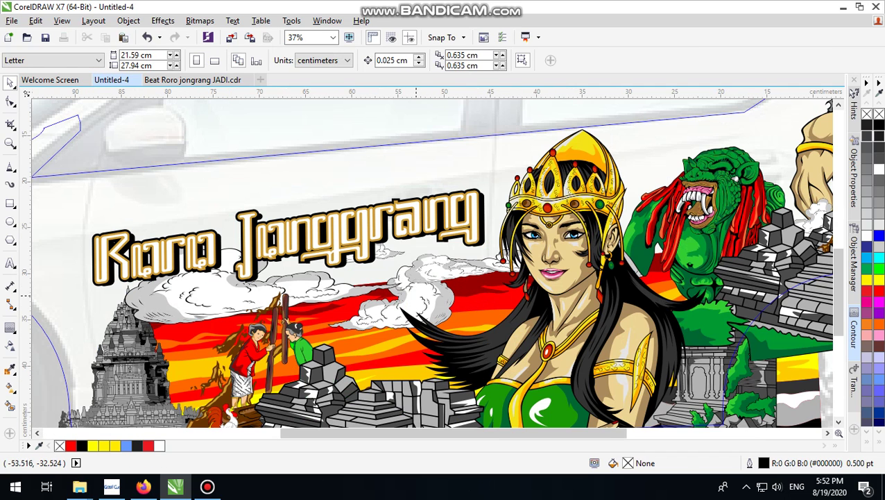
pyautogui.click(415, 307)
pyautogui.moveTo(385, 290); pyautogui.dragTo(404, 355)
pyautogui.moveTo(431, 288); pyautogui.dragTo(401, 295)
pyautogui.moveTo(389, 339); pyautogui.dragTo(471, 296)
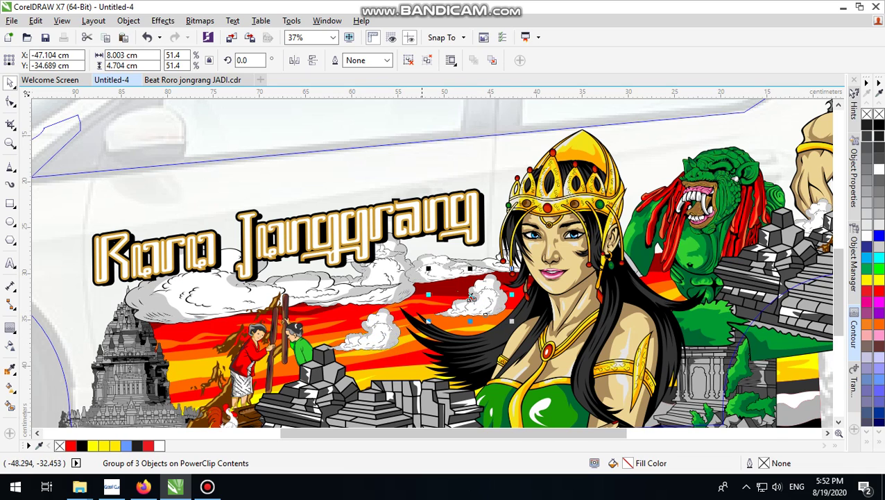
# - Flatten the lower small cloud to about 8.0 × 3.7 cm and nudge its duplicate slightly down and toward the car's front
pyautogui.scroll(-1, 401, 290)
pyautogui.scroll(1, 389, 311)
pyautogui.click(390, 310)
pyautogui.moveTo(375, 335); pyautogui.dragTo(374, 311)
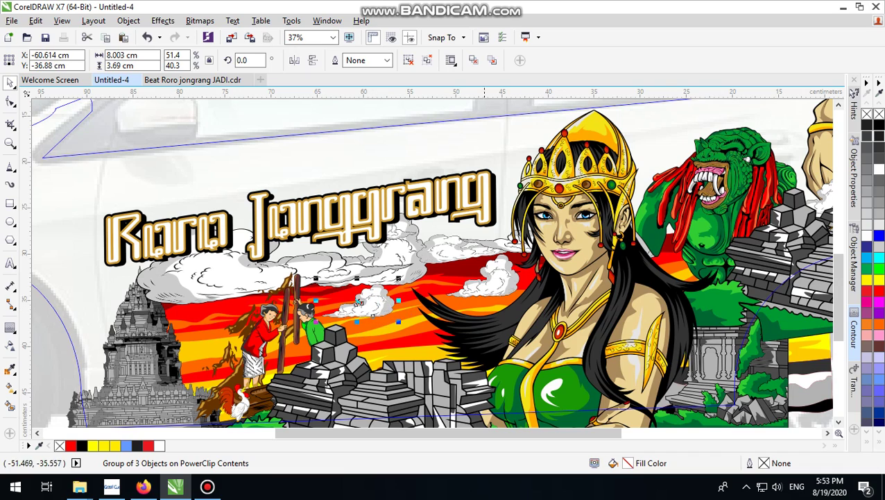
pyautogui.hotkey('ctrl', 'z')
pyautogui.hotkey('ctrl', 'z')
pyautogui.hotkey('ctrl', 'z')
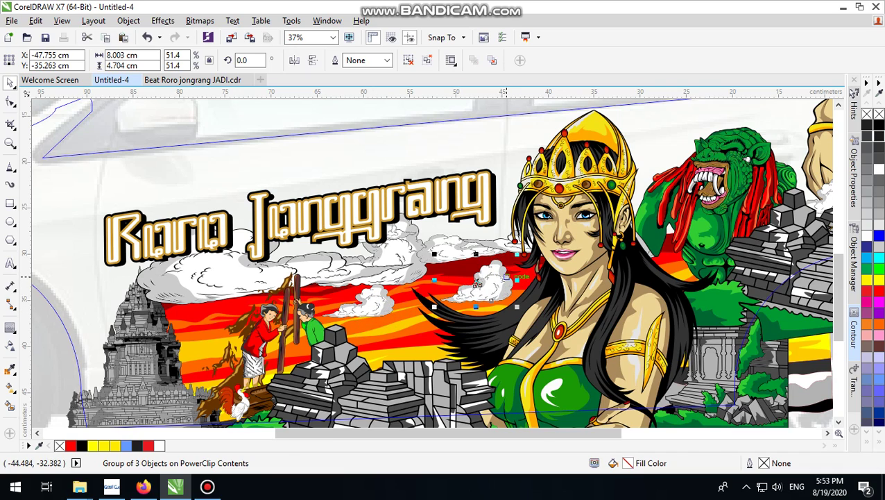
# - Nudge the duplicated stone ruins beside the crowned woman up by about 1 cm
pyautogui.scroll(-2, 507, 276)
pyautogui.scroll(2, 507, 276)
pyautogui.click(573, 394)
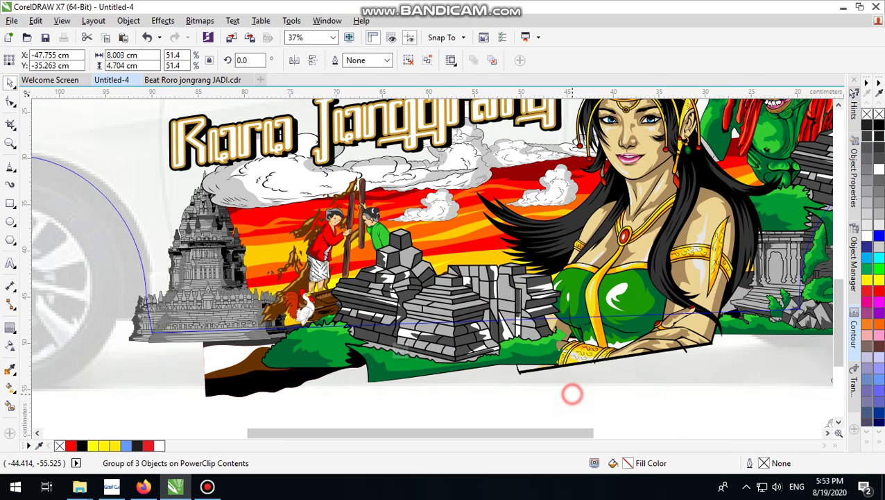
pyautogui.click(462, 300)
pyautogui.moveTo(445, 299); pyautogui.dragTo(446, 291)
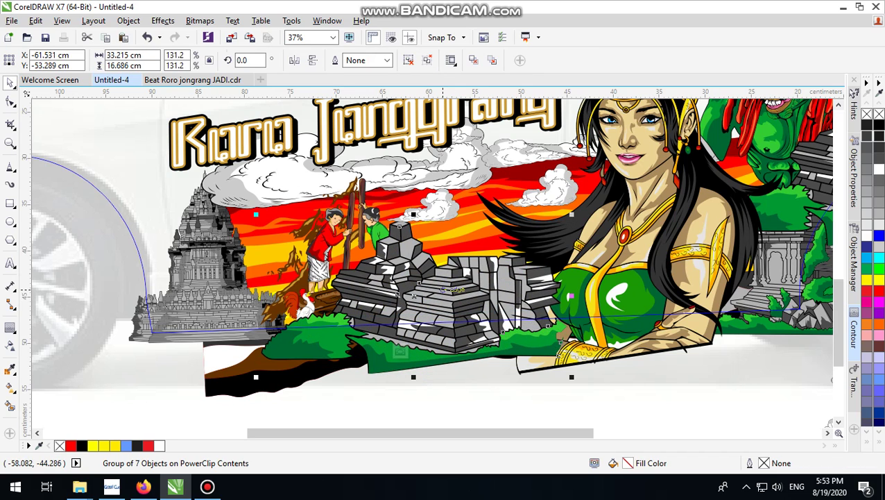
# - Shrink the couple with the rooster to about 10.6 × 13.1 cm, shift them toward the stone temple, and finish editing the PowerClip
pyautogui.click(375, 201)
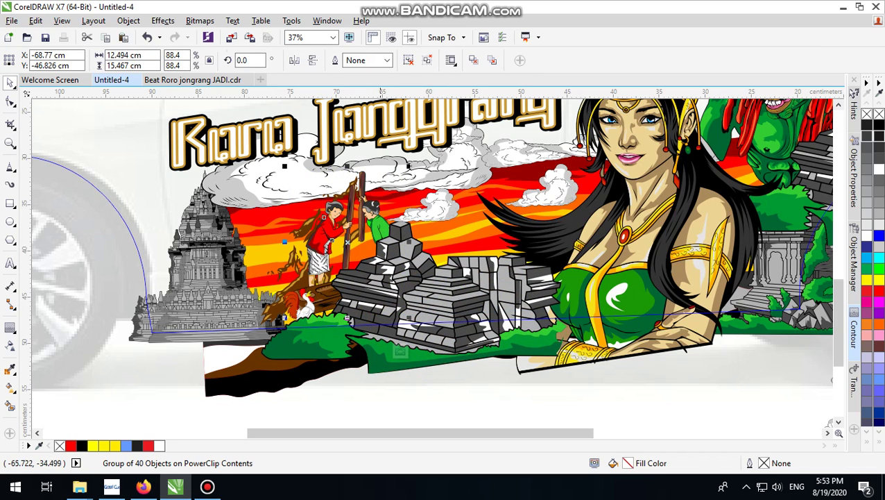
pyautogui.moveTo(407, 167); pyautogui.dragTo(392, 187)
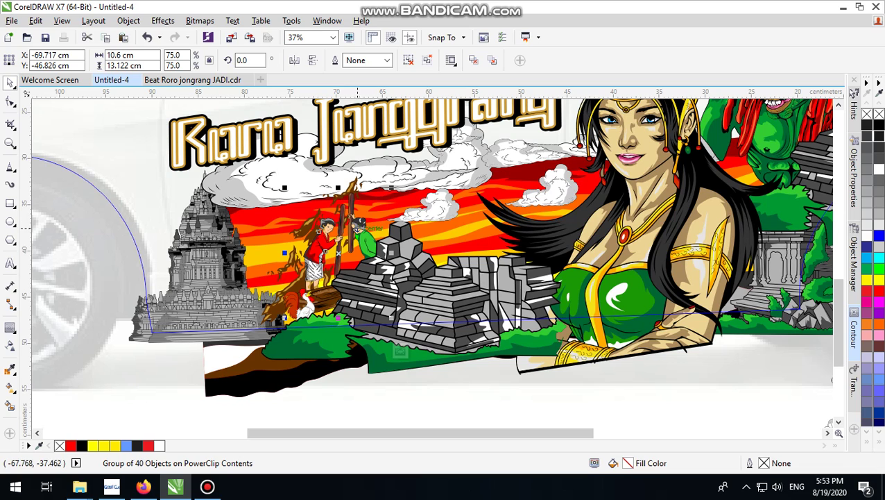
pyautogui.moveTo(361, 230); pyautogui.dragTo(345, 235)
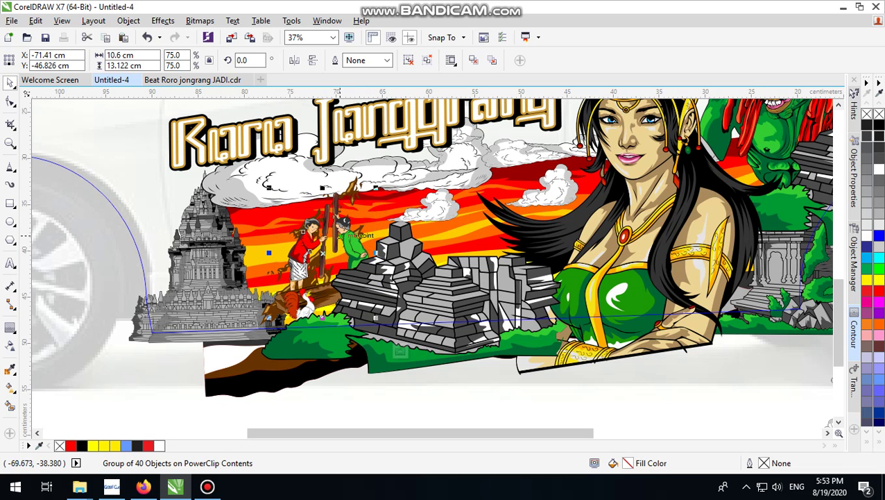
pyautogui.keyDown('ctrl'); pyautogui.click(360, 384); pyautogui.keyUp('ctrl')
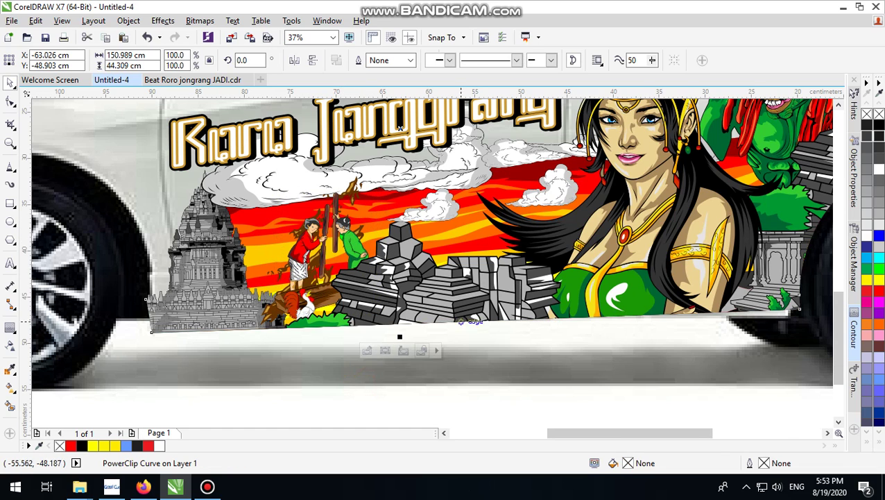
# - Inspect the wrap artwork along the car's side, both close up around the rear wheel and across the whole car
pyautogui.scroll(-1, 392, 292)
pyautogui.scroll(-2, 394, 308)
pyautogui.click(644, 209)
pyautogui.scroll(4, 497, 222)
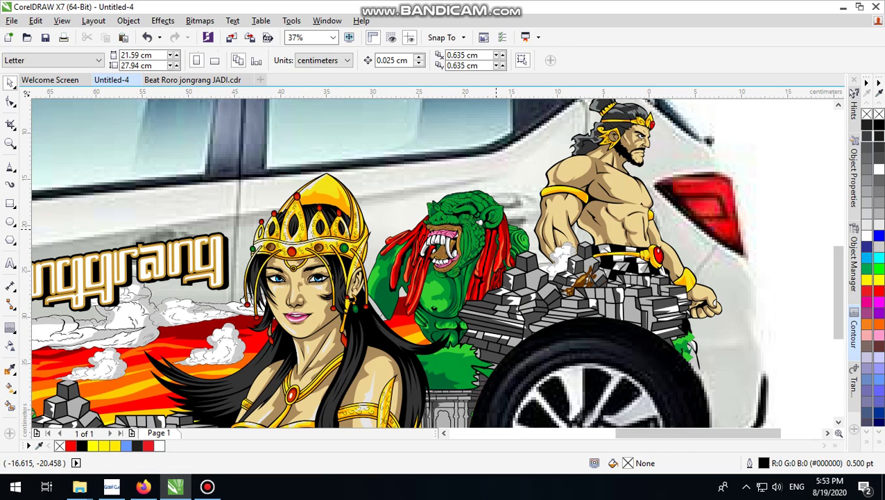
pyautogui.scroll(-2, 513, 248)
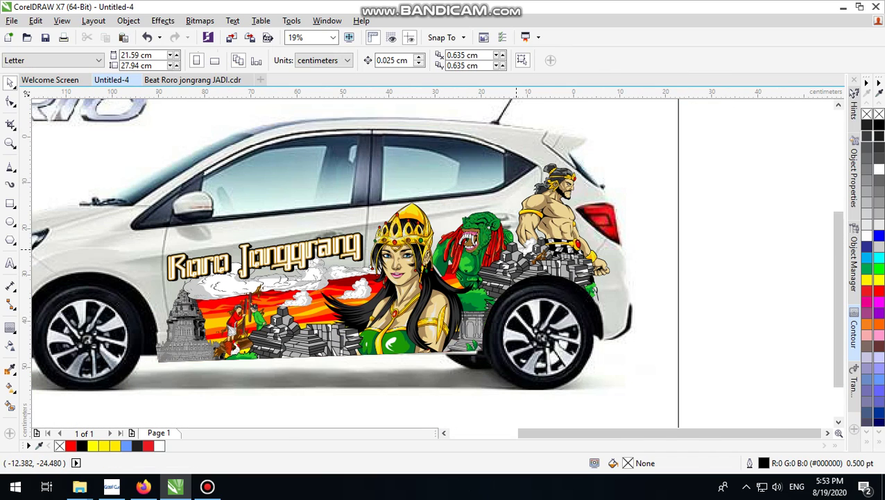
pyautogui.click(700, 215)
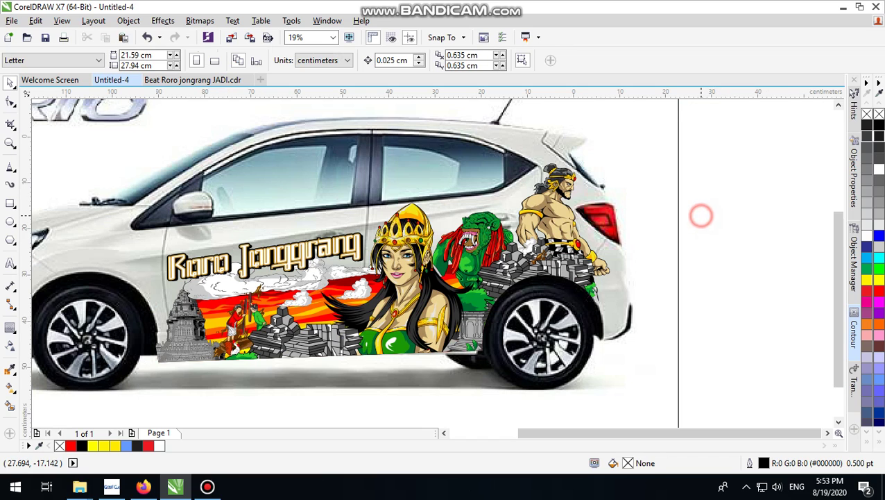
pyautogui.scroll(-1, 691, 312)
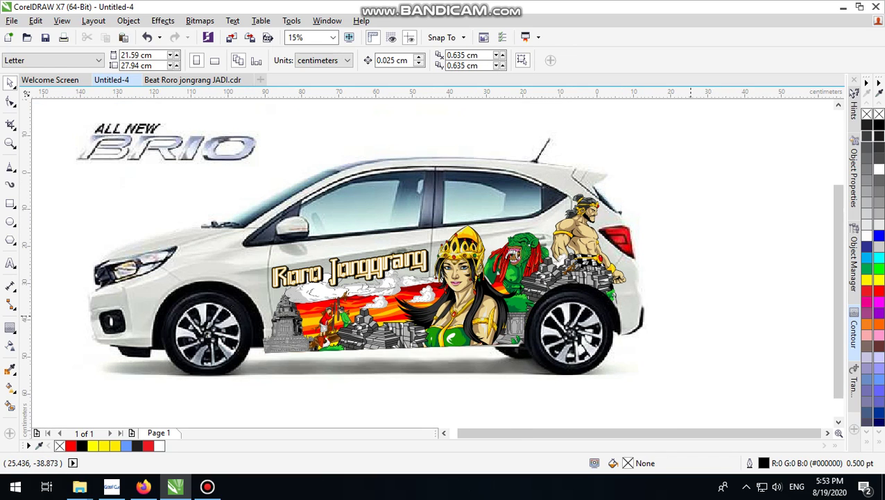
pyautogui.scroll(-1, 711, 220)
pyautogui.click(727, 191)
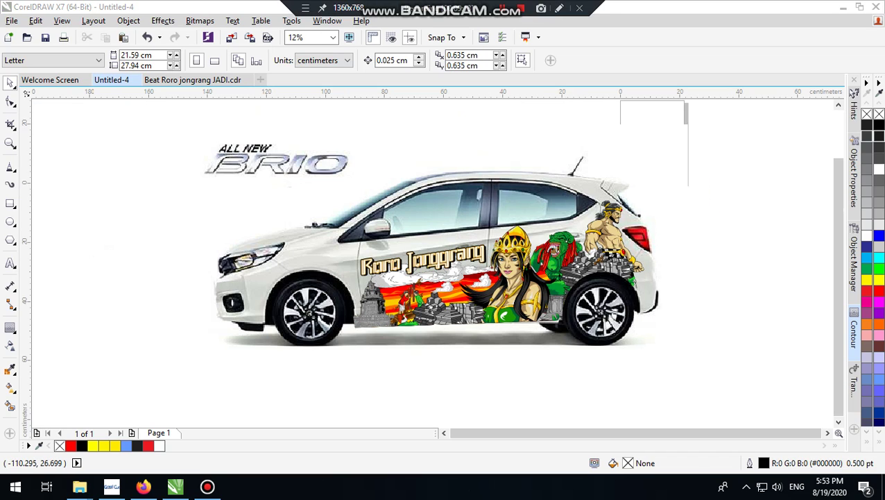
pyautogui.click(749, 160)
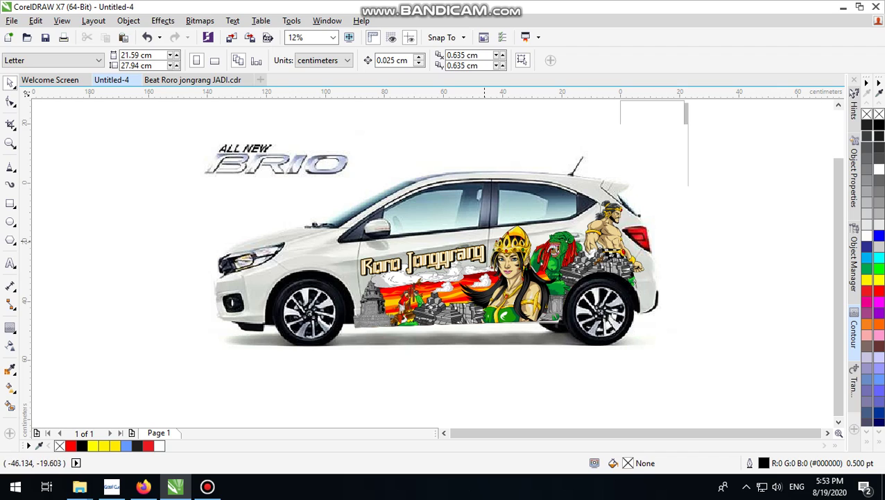
pyautogui.scroll(2, 730, 225)
pyautogui.scroll(-2, 703, 207)
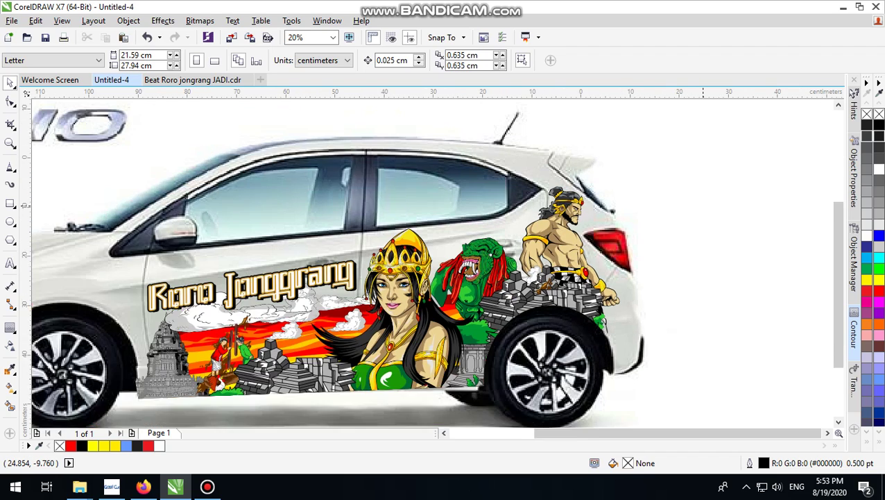
pyautogui.scroll(2, 465, 292)
pyautogui.scroll(-2, 498, 257)
# - Try darkening and muting the Brio photo with Hue/Saturation/Lightness, using saturation -72 and lightness -58
pyautogui.click(569, 143)
pyautogui.click(559, 155)
pyautogui.rightClick(559, 155)
pyautogui.click(602, 164)
pyautogui.click(731, 147)
pyautogui.click(567, 161)
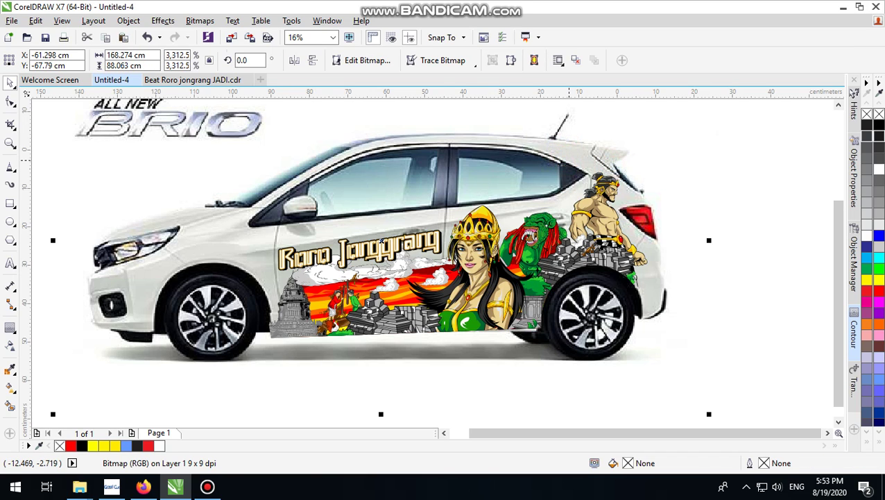
pyautogui.hotkey('ctrl', 'shift', 'u')
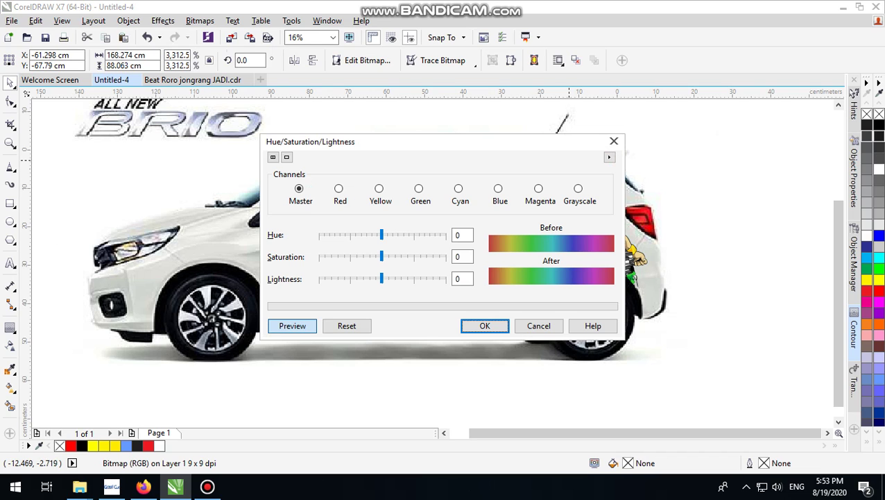
pyautogui.moveTo(408, 139); pyautogui.dragTo(628, 79)
pyautogui.moveTo(600, 191); pyautogui.dragTo(553, 191)
pyautogui.moveTo(599, 213); pyautogui.dragTo(562, 213)
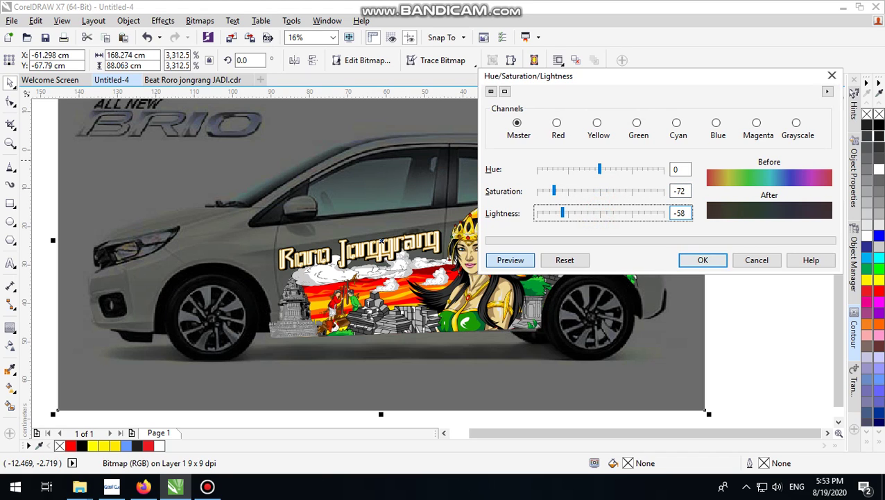
pyautogui.click(763, 258)
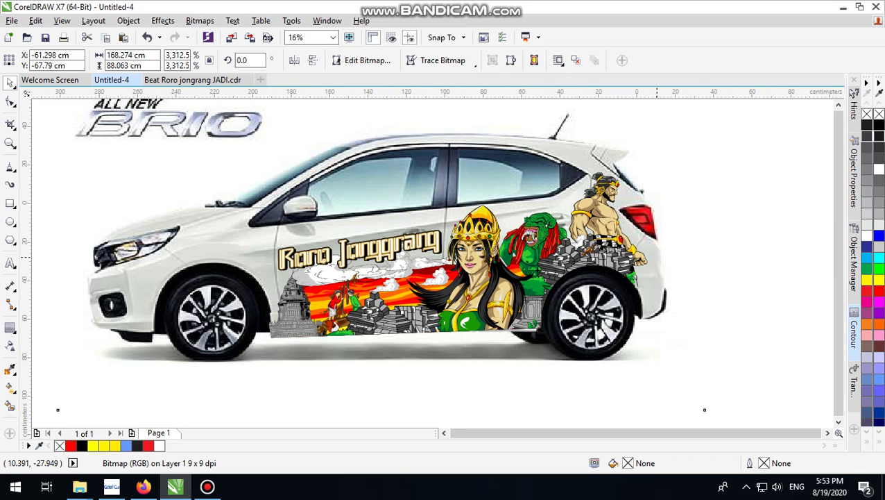
# - Review the complete car wrap mockup, including the rear figures and the extent of the PowerClip outline over the body
pyautogui.scroll(-1, 711, 206)
pyautogui.scroll(2, 771, 182)
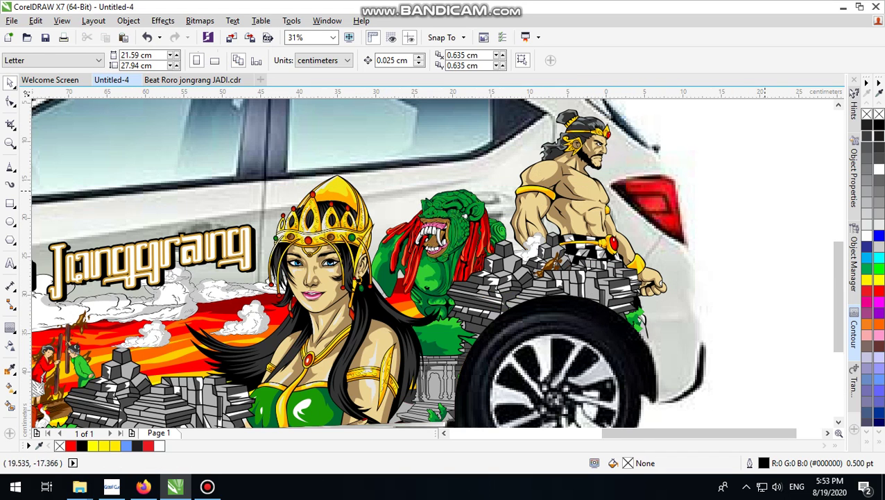
pyautogui.scroll(-1, 590, 208)
pyautogui.click(693, 180)
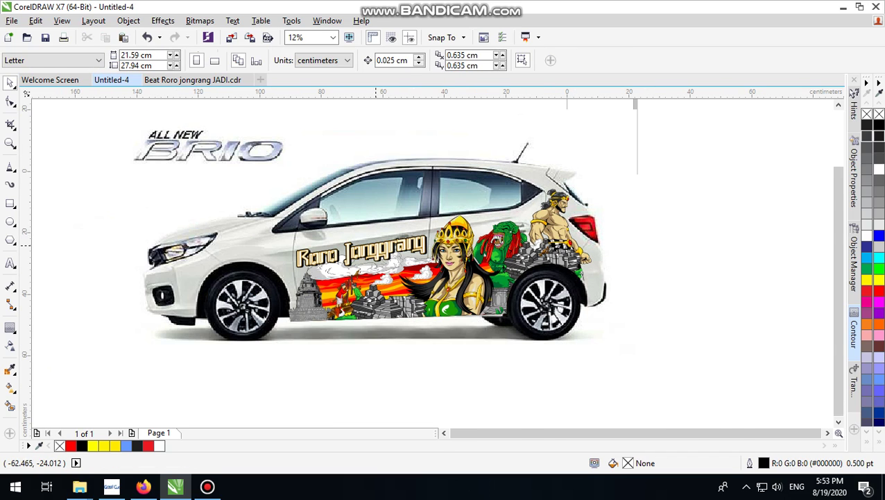
pyautogui.scroll(1, 384, 247)
pyautogui.scroll(-1, 384, 247)
pyautogui.click(743, 158)
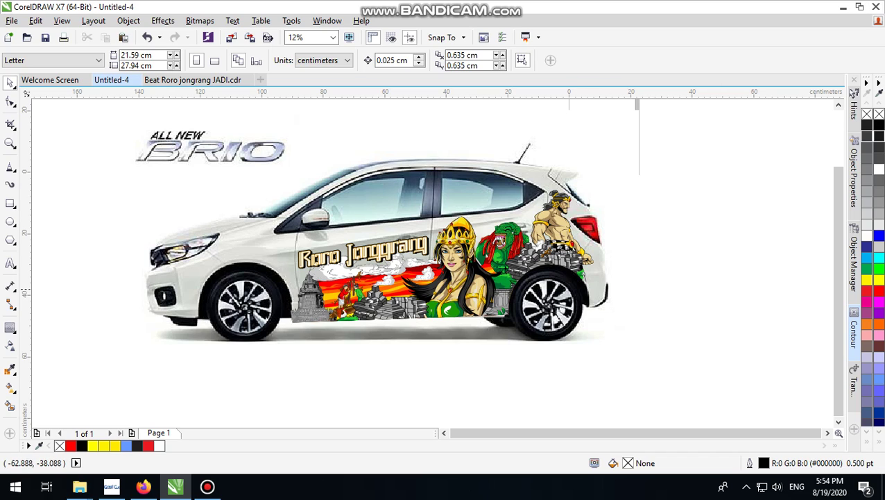
pyautogui.click(356, 283)
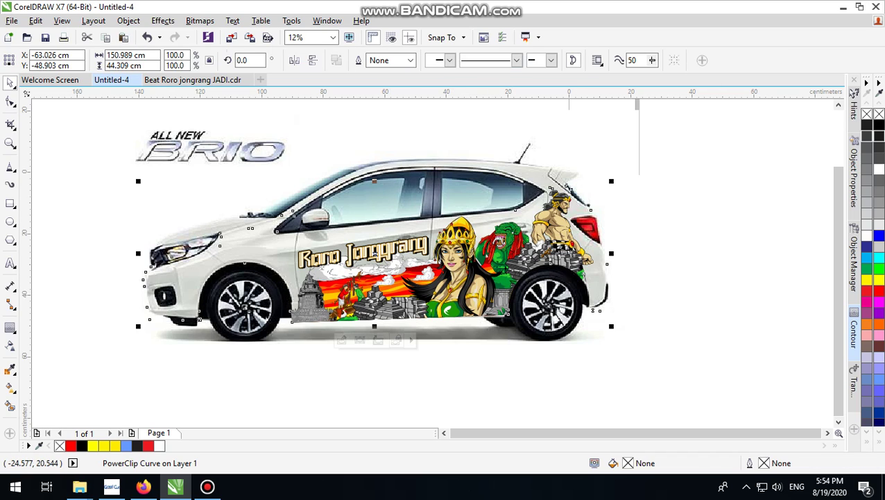
pyautogui.click(759, 170)
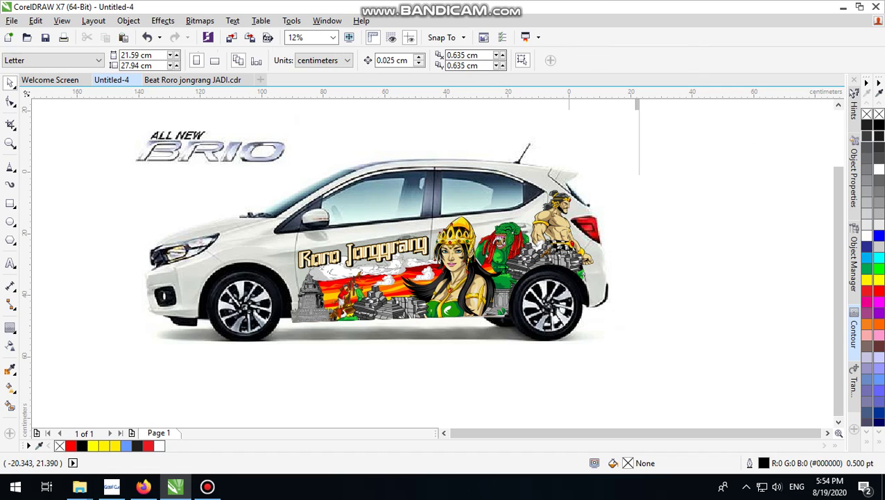